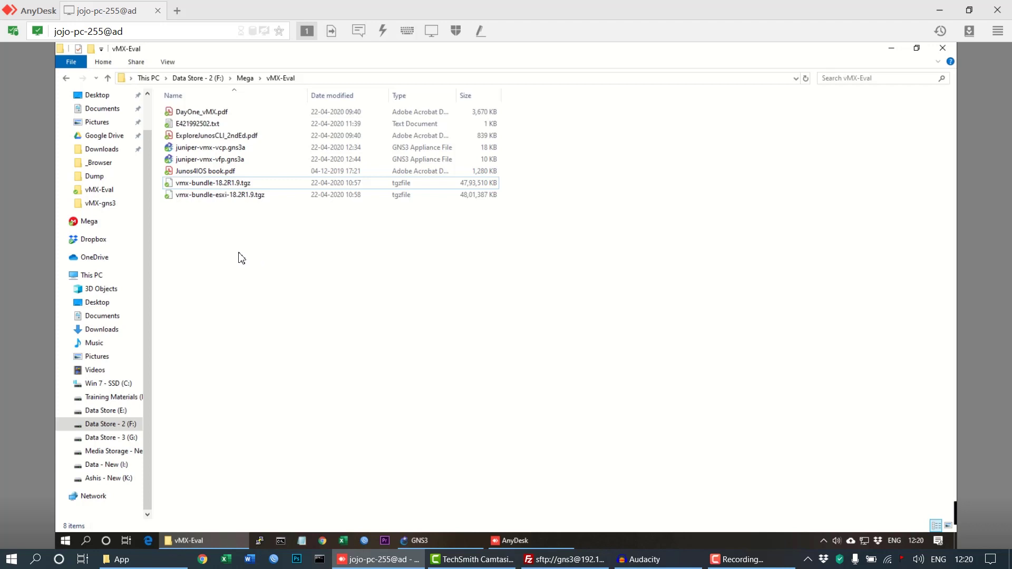
# Select the vmx-bundle-18.2R1.9.tgz archive in the vMX-Eval folder.
pyautogui.moveTo(250, 209); pyautogui.dragTo(297, 61)
pyautogui.click(273, 269)
pyautogui.click(247, 149)
pyautogui.keyDown('ctrl'); pyautogui.click(248, 160); pyautogui.keyUp('ctrl')
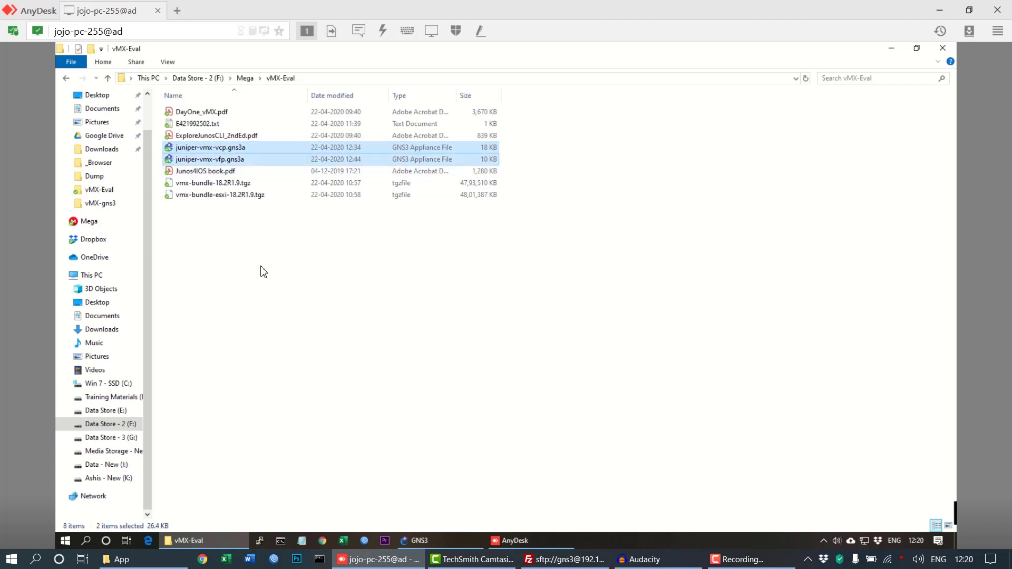
pyautogui.click(261, 185)
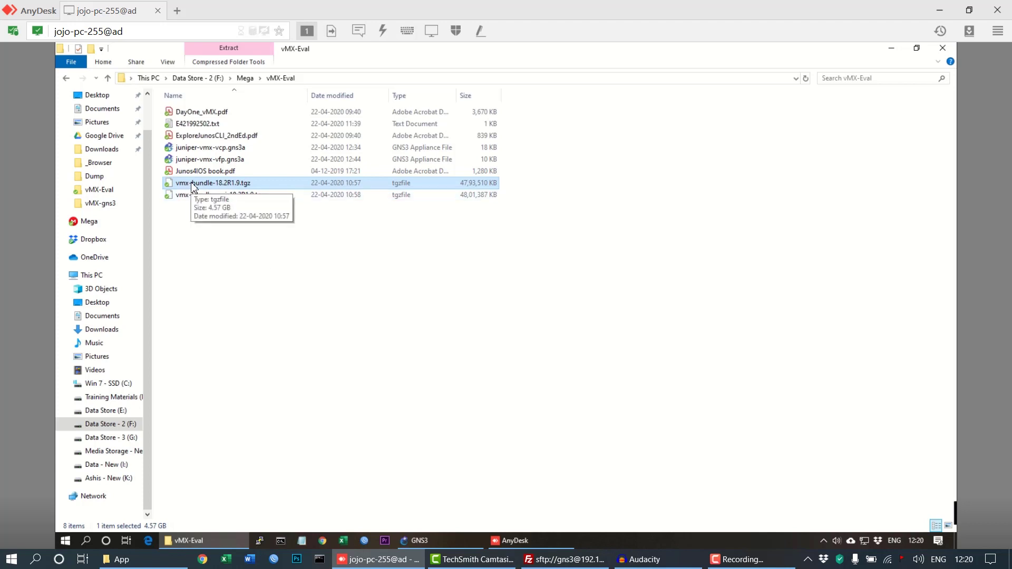
# Extract vmx-bundle-18.2R1.9.tgz with 7-Zip into a vmx-bundle-18.2R1.9 folder.
pyautogui.rightClick(278, 189)
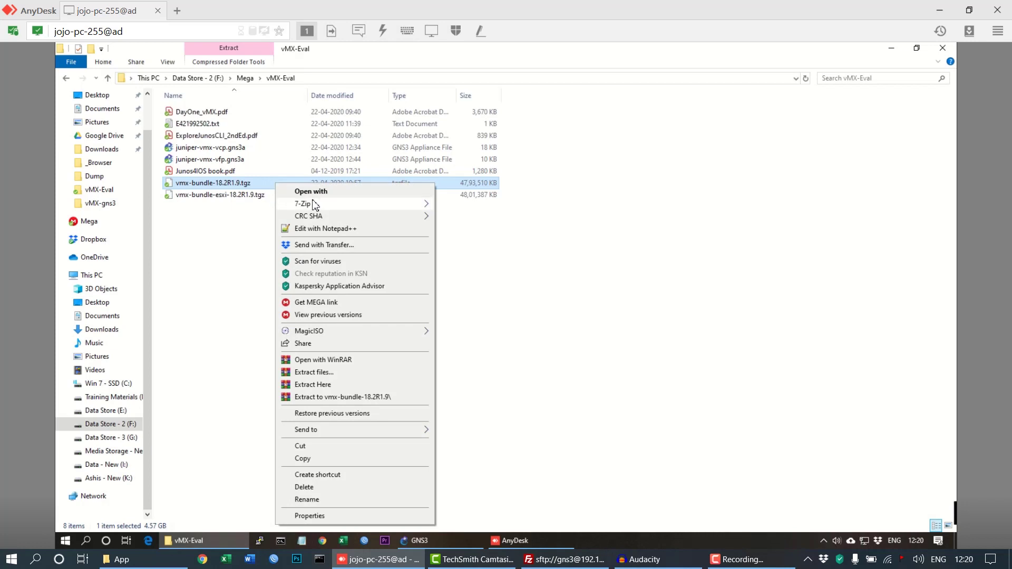
pyautogui.moveTo(315, 205)
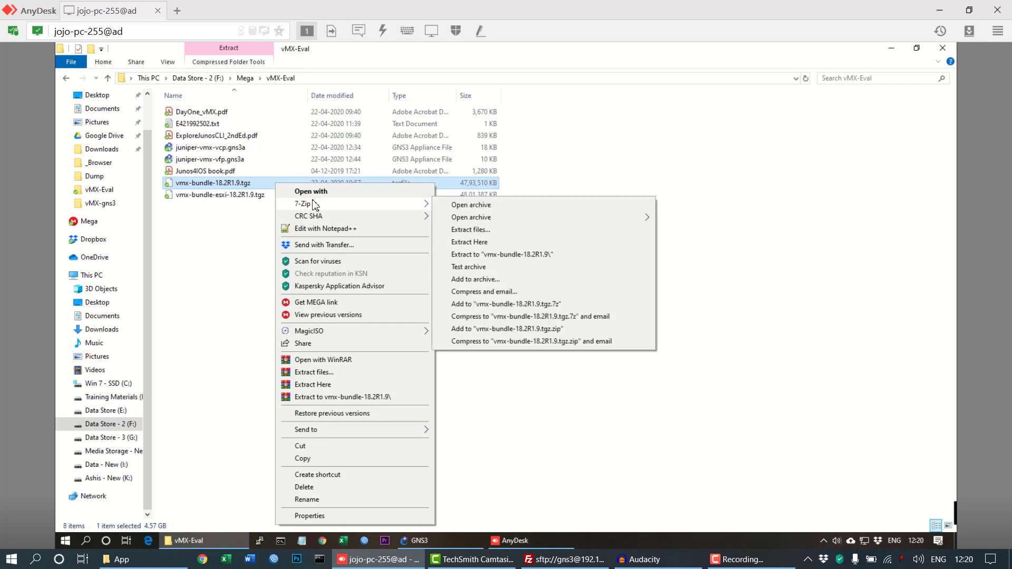
pyautogui.click(488, 229)
pyautogui.click(508, 363)
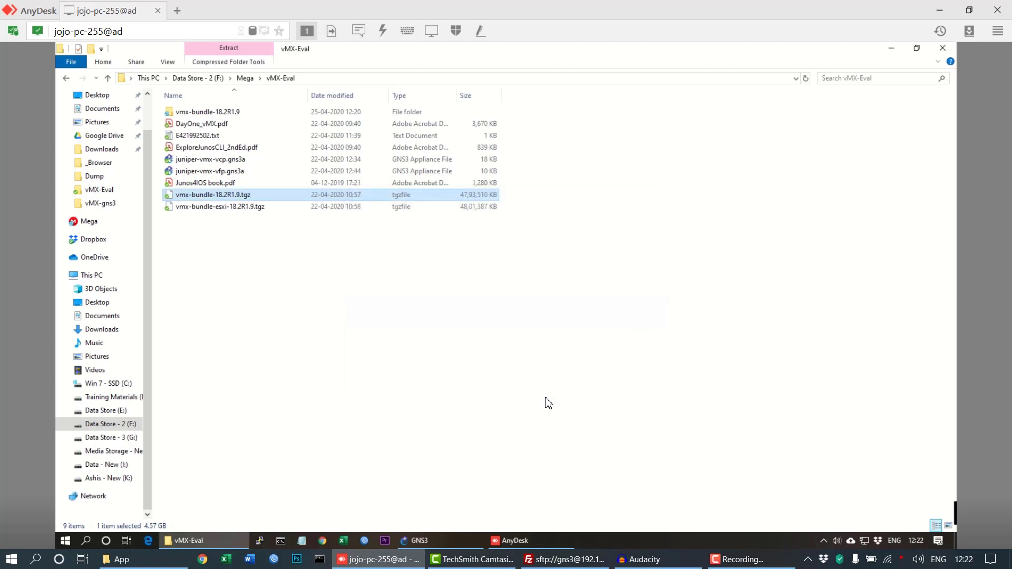
# Inside vmx-bundle-18.2R1.9, unpack vmx-bundle-18.2R1.9.tar in place with 7-Zip Extract Here.
pyautogui.click(257, 115)
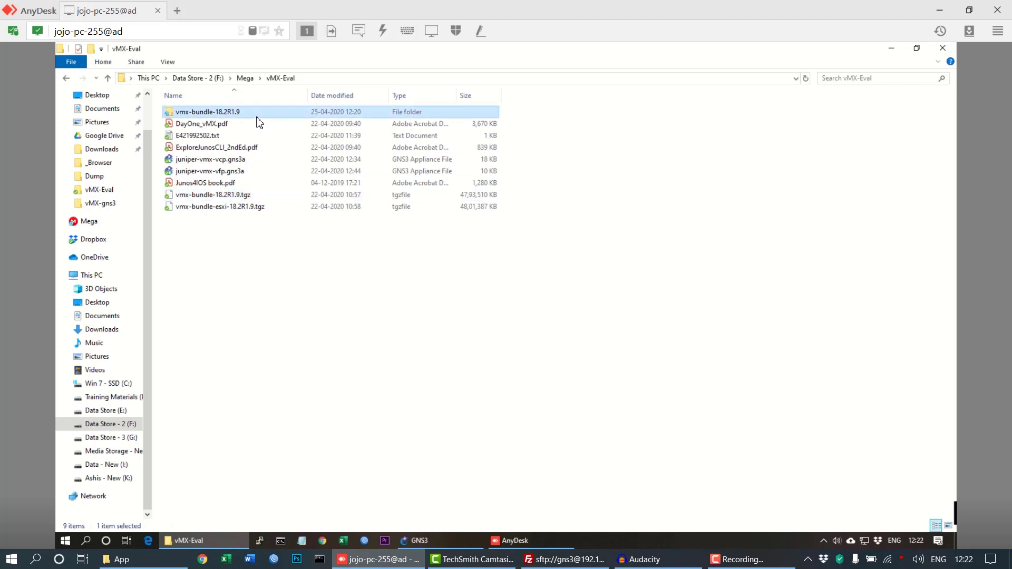
pyautogui.doubleClick(258, 115)
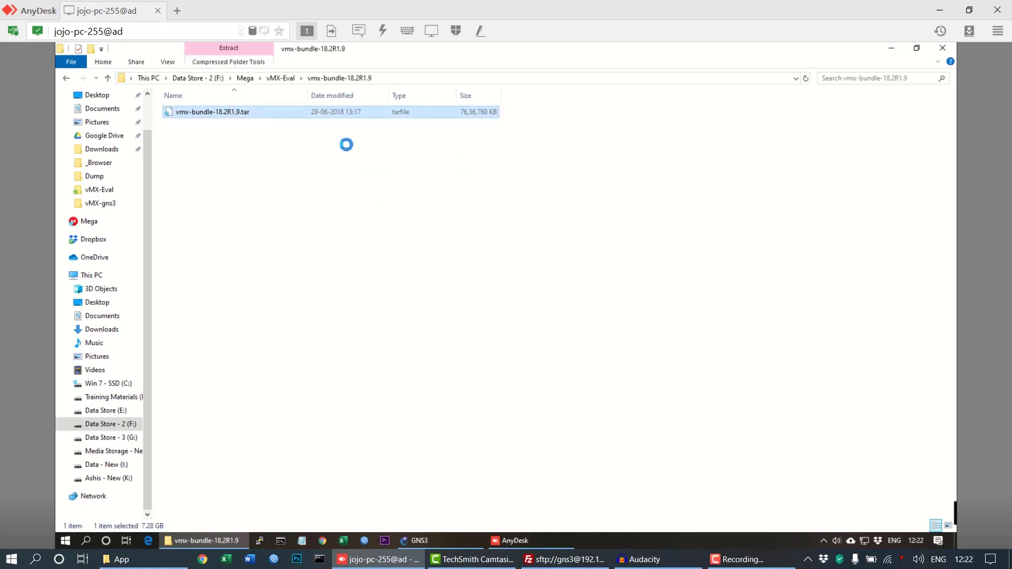
pyautogui.rightClick(257, 115)
pyautogui.moveTo(311, 138)
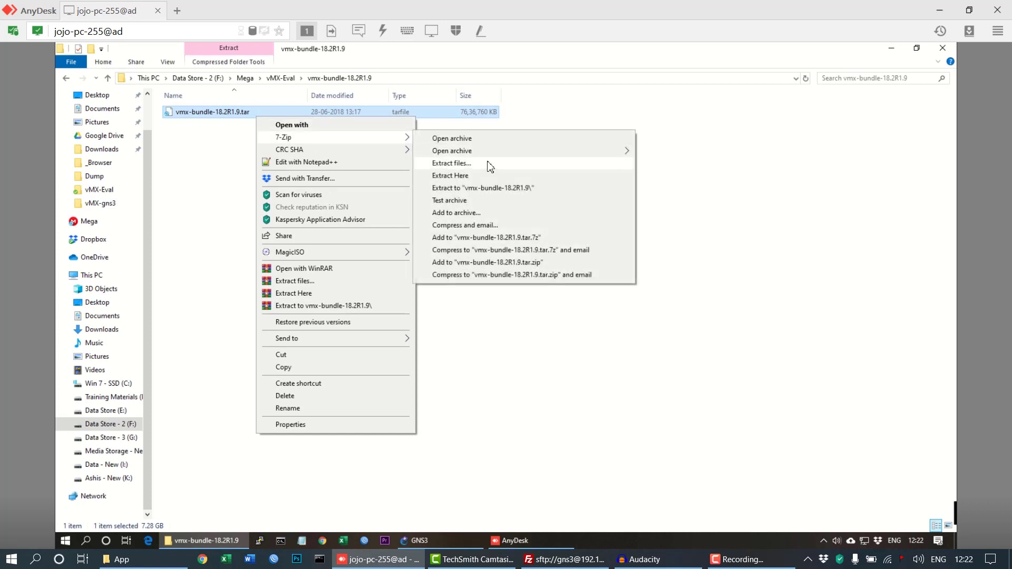
pyautogui.click(494, 176)
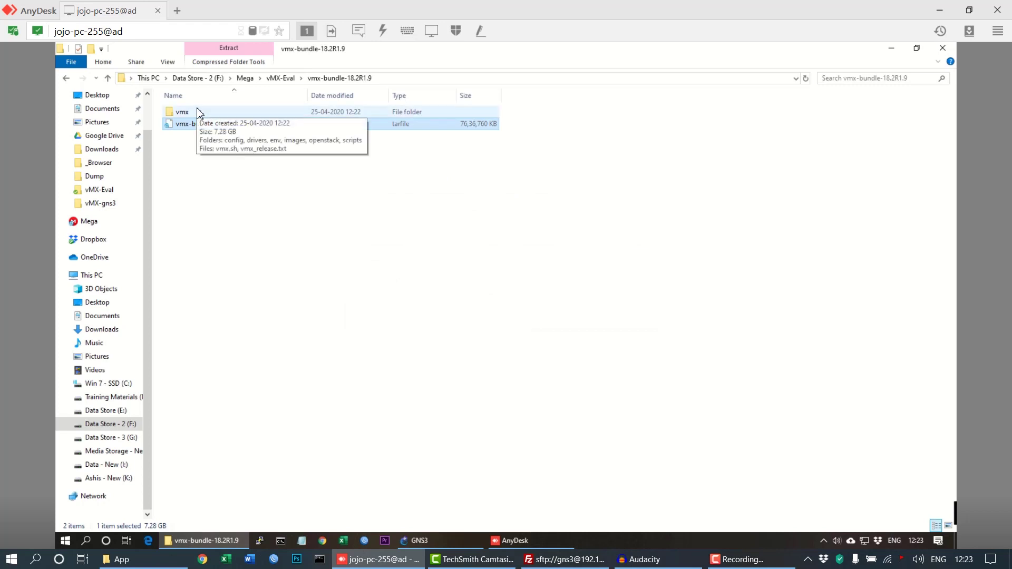
# In vmx\images, select junos-vmx-x86-64-18.2R1.9.qcow2, metadata-usb-re.img and vFPC-20180605.img.
pyautogui.doubleClick(182, 111)
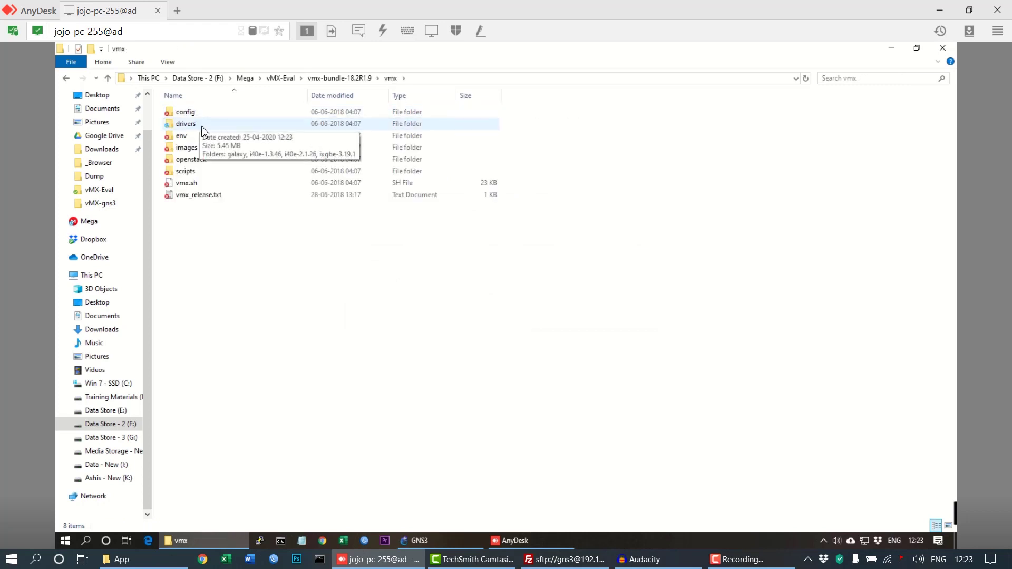
pyautogui.doubleClick(203, 150)
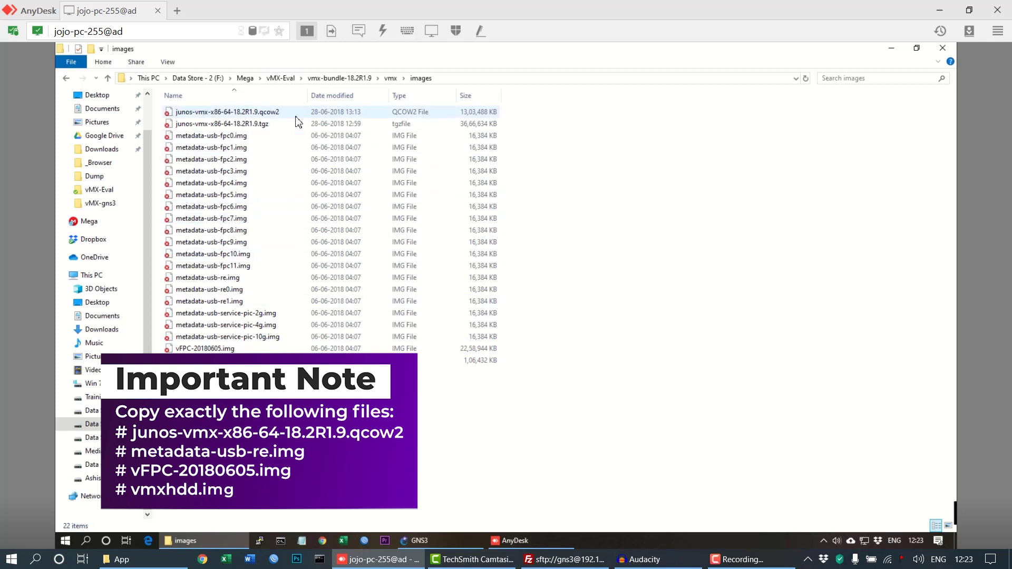
pyautogui.click(273, 116)
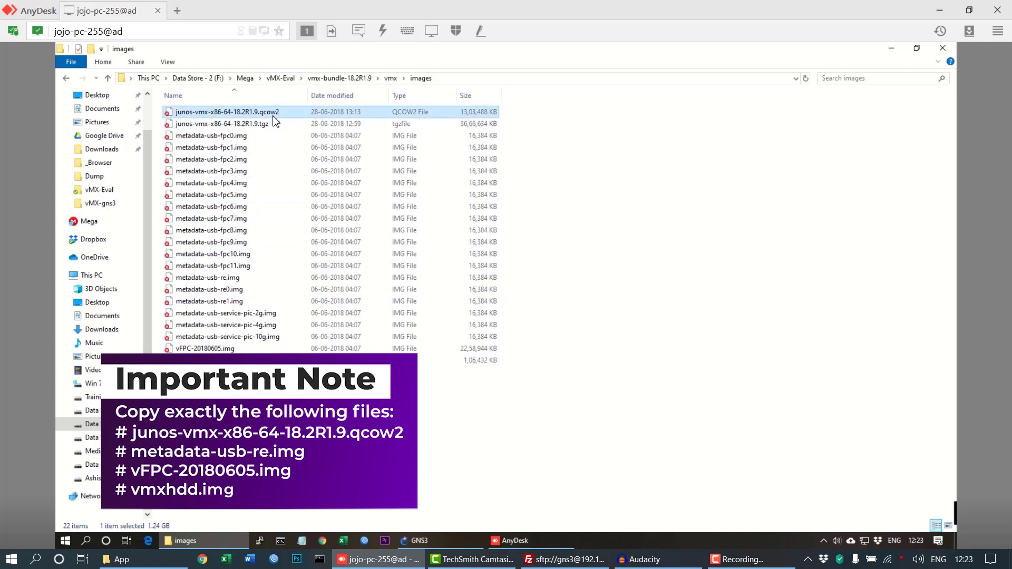
pyautogui.keyDown('ctrl'); pyautogui.click(255, 278); pyautogui.keyUp('ctrl')
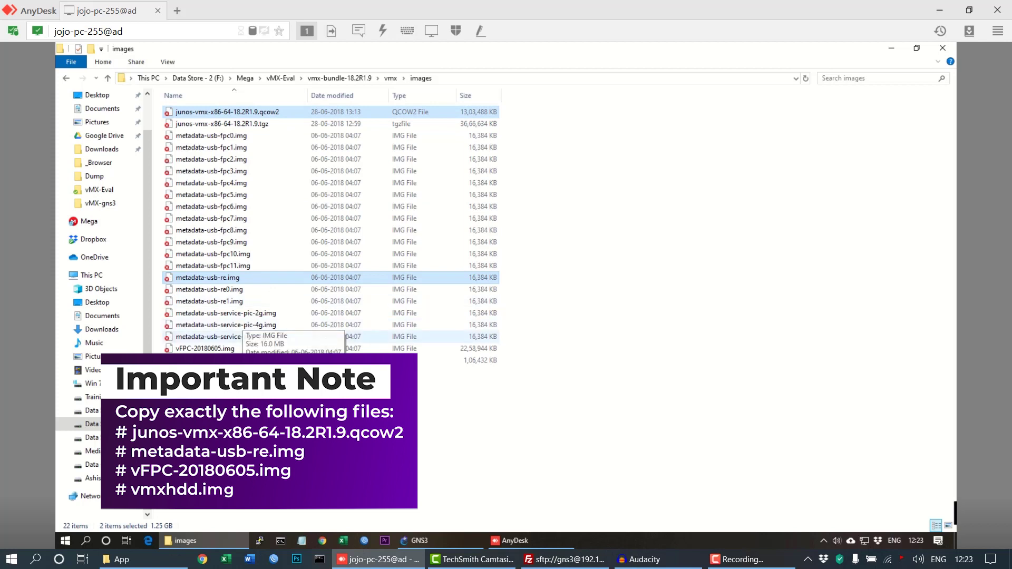
pyautogui.keyDown('ctrl'); pyautogui.click(193, 349); pyautogui.keyUp('ctrl')
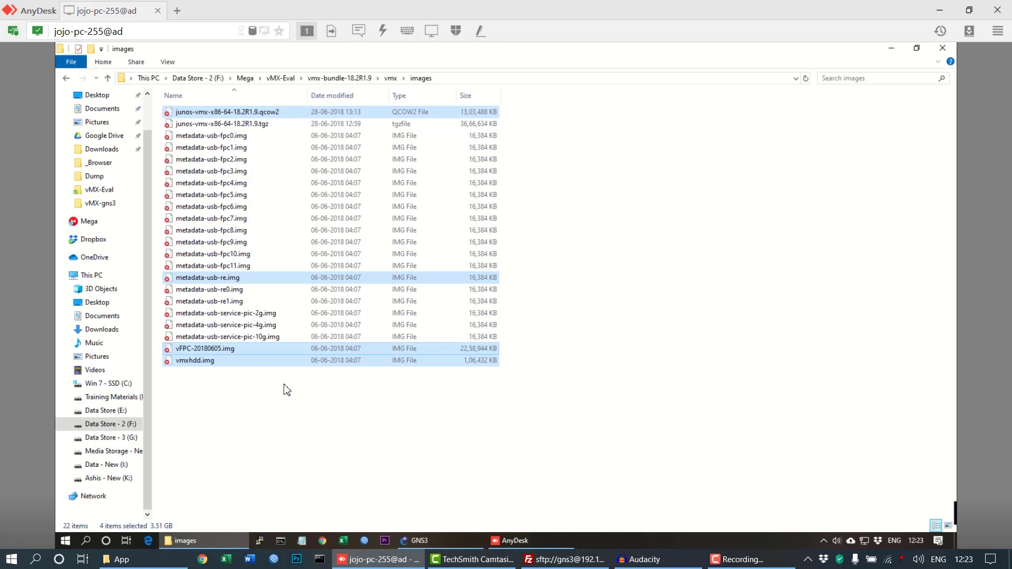
# Go back up three levels to the vMX-Eval folder.
pyautogui.click(67, 79)
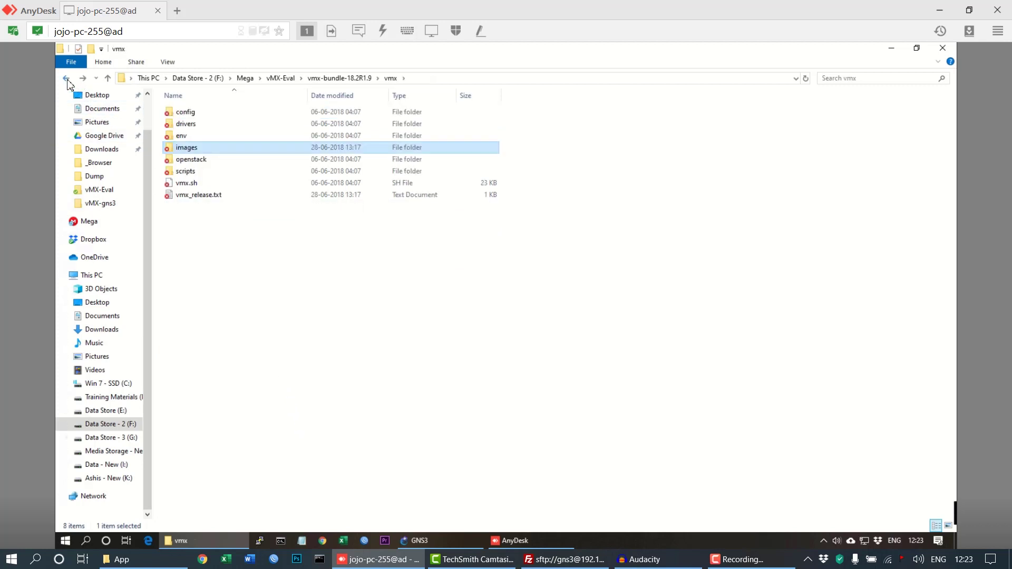
pyautogui.click(66, 79)
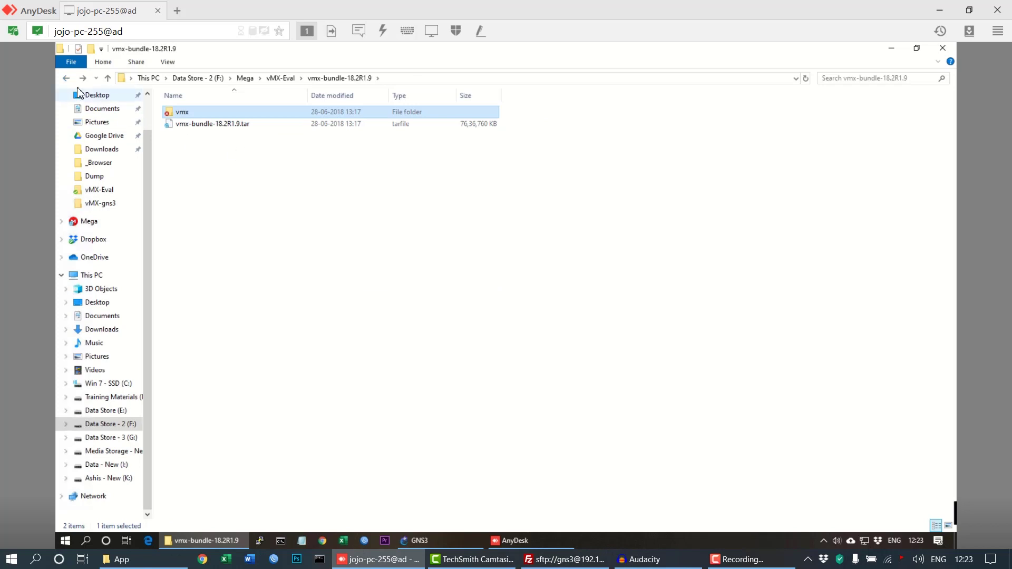
pyautogui.click(66, 78)
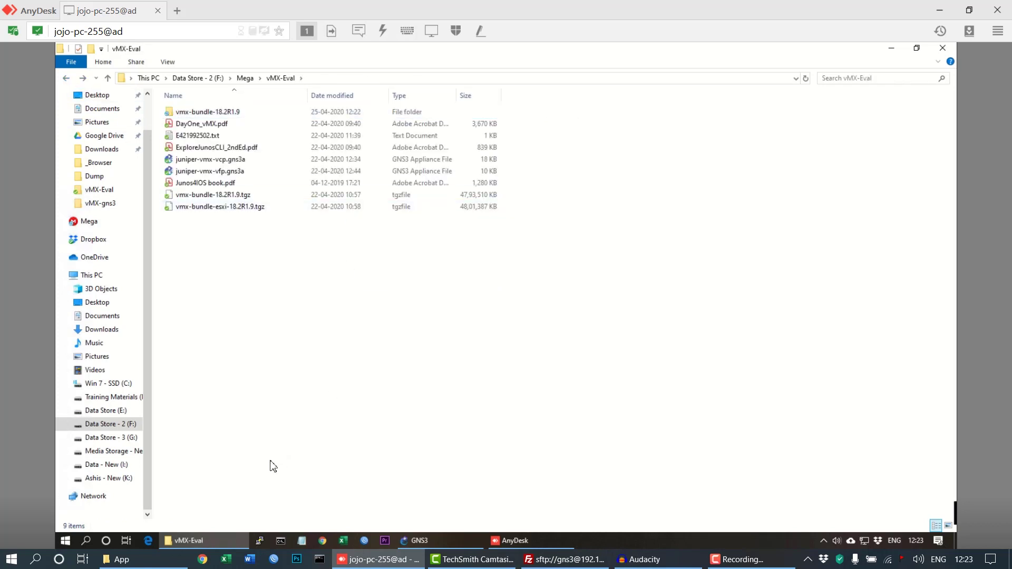
# Open vMX-gns3 in a second window and select its four vMX image files.
pyautogui.rightClick(210, 539)
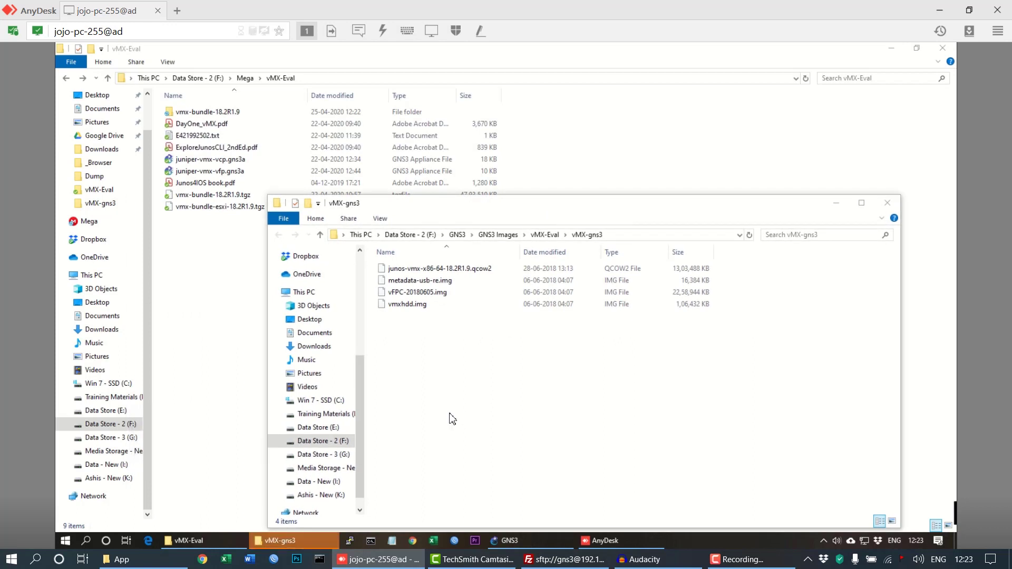
pyautogui.moveTo(469, 376); pyautogui.dragTo(497, 305)
pyautogui.click(491, 346)
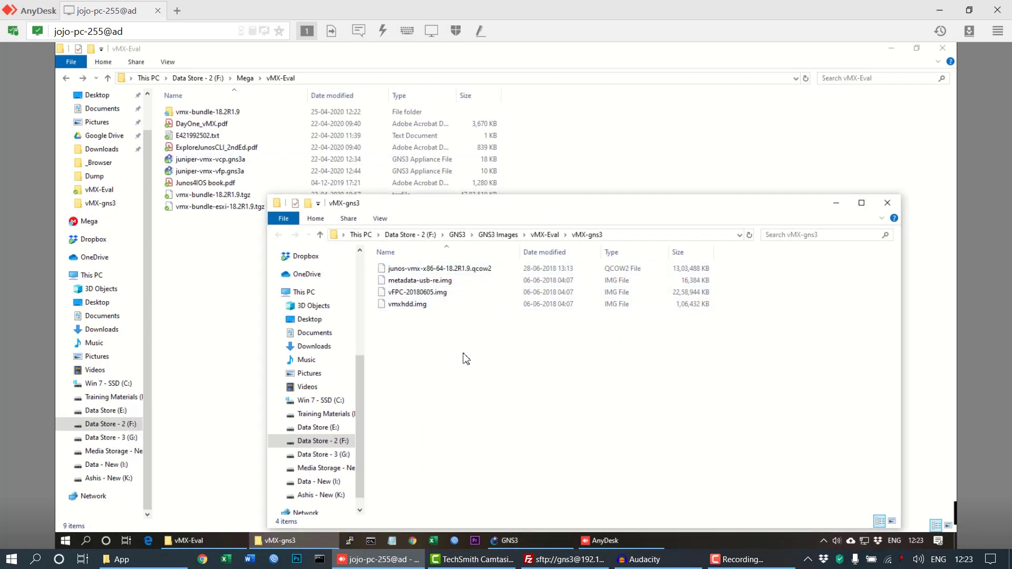
pyautogui.moveTo(409, 345); pyautogui.dragTo(446, 268)
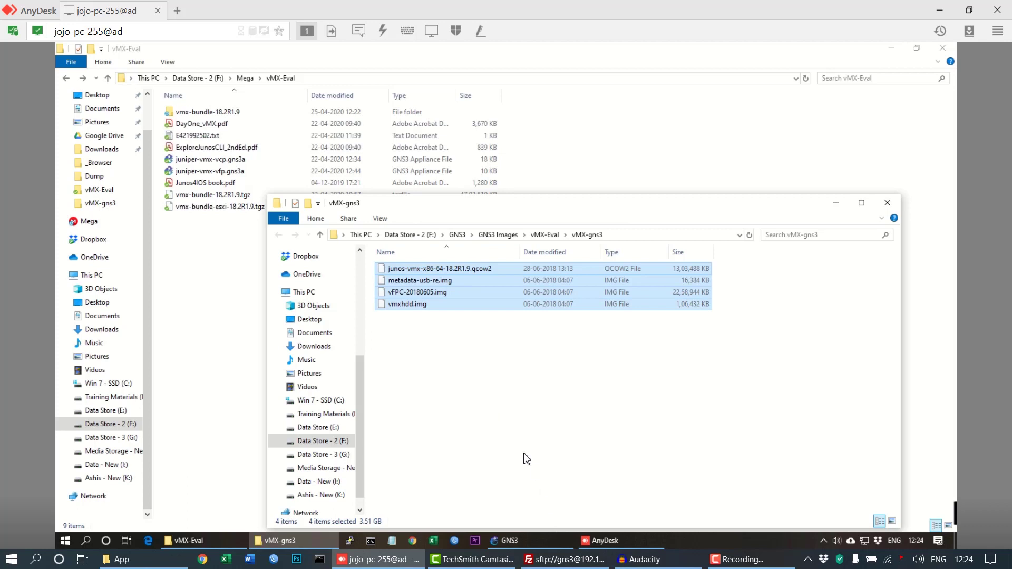
# In FileZilla, fill in the GNS3 VM's host, username, password and port for SFTP Quickconnect.
pyautogui.click(538, 562)
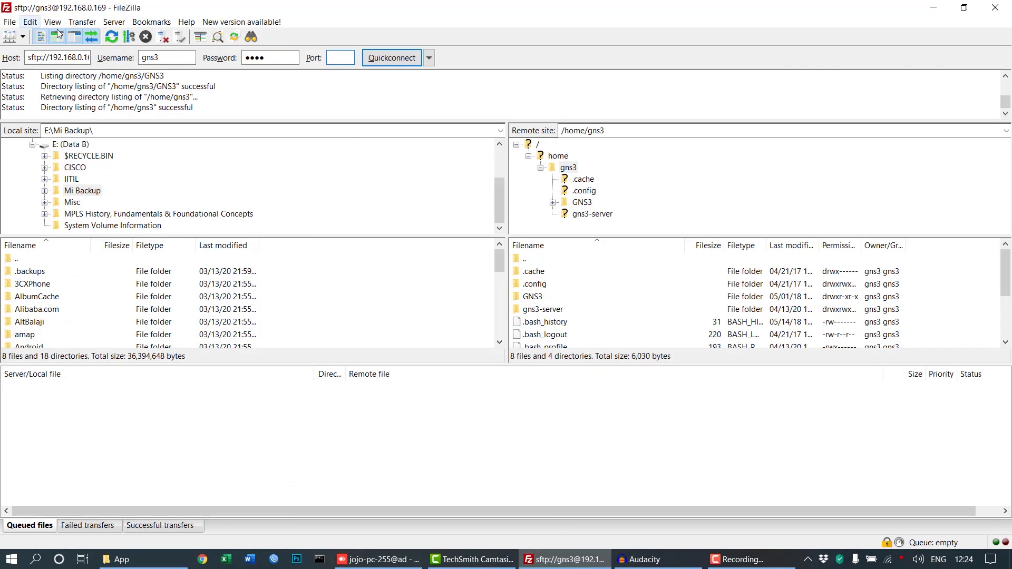
pyautogui.moveTo(57, 55); pyautogui.dragTo(106, 57)
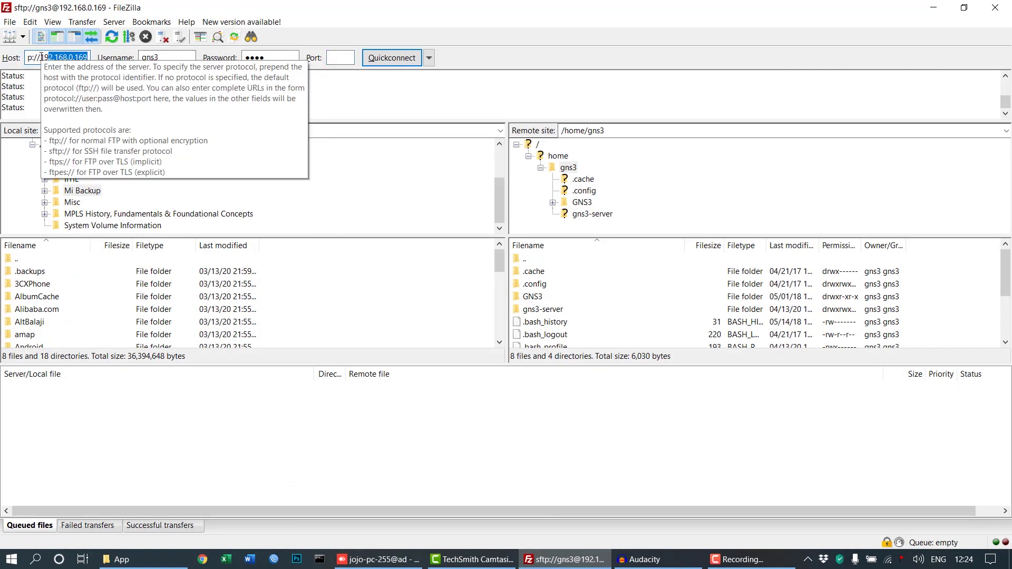
pyautogui.click(177, 54)
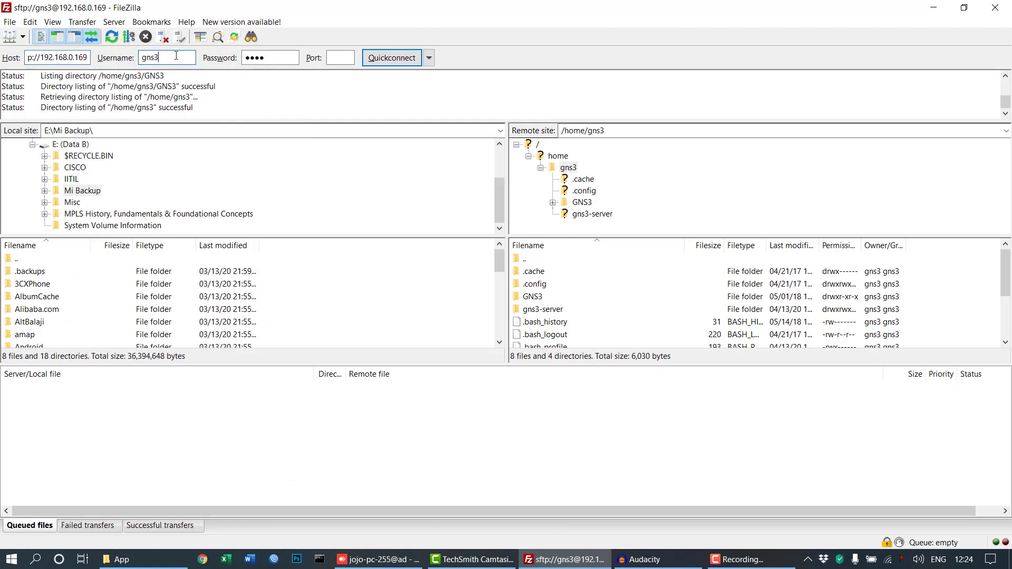
pyautogui.click(279, 58)
pyautogui.click(341, 58)
# Browse the remote tree from root to /opt/gns3/images/QEMU.
pyautogui.click(543, 299)
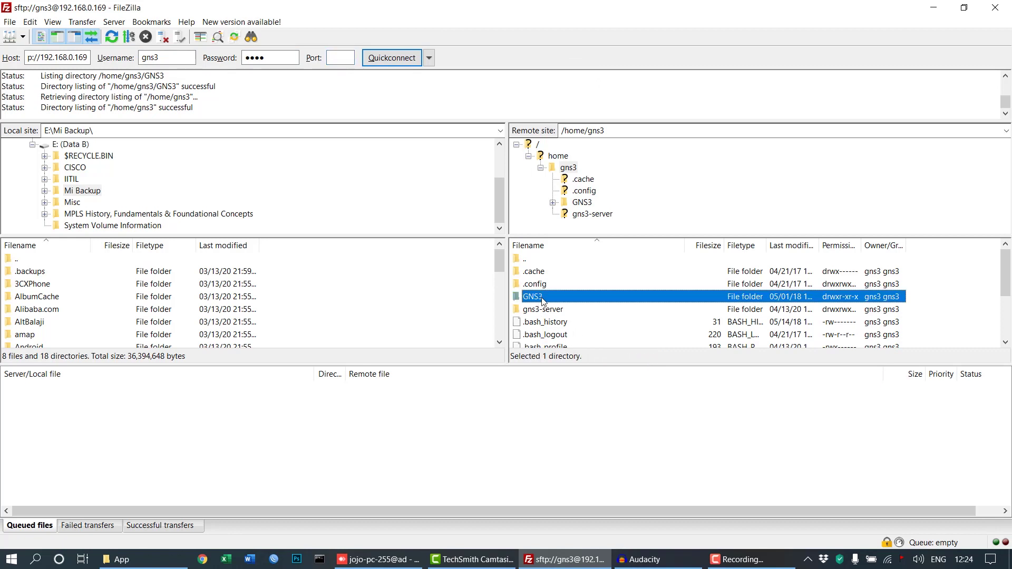
pyautogui.click(538, 145)
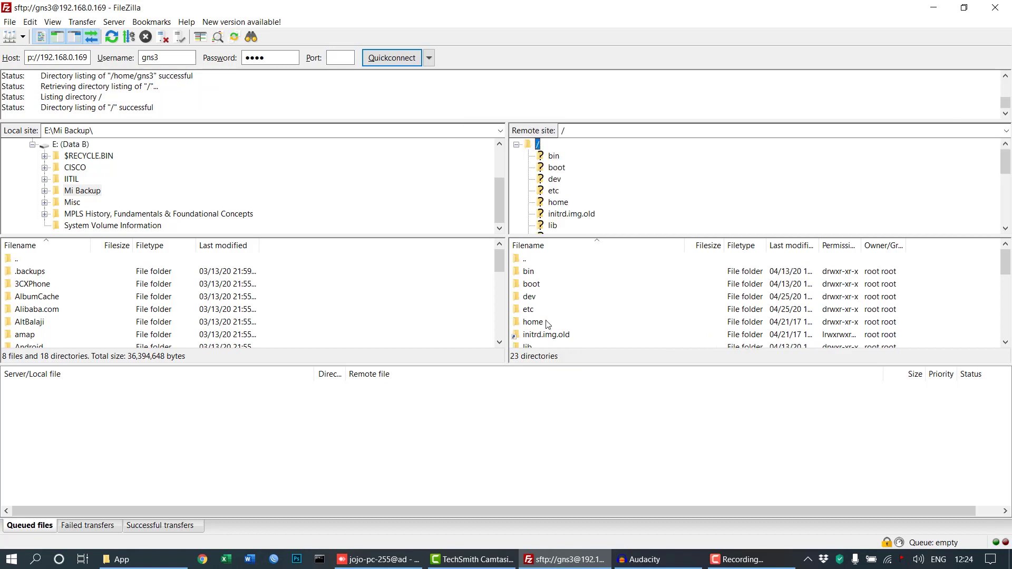
pyautogui.scroll(-3, 547, 329)
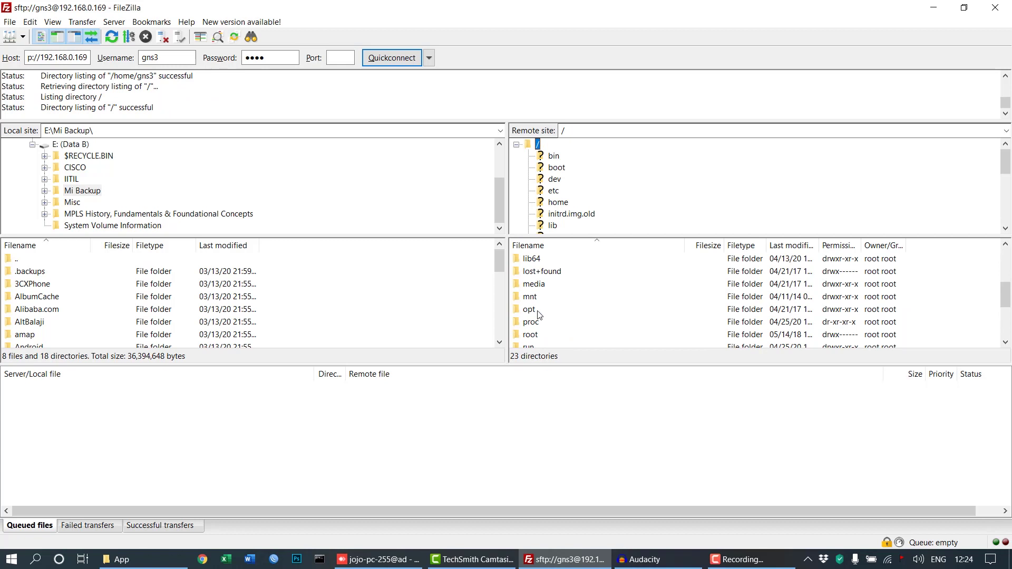
pyautogui.doubleClick(531, 310)
pyautogui.doubleClick(534, 272)
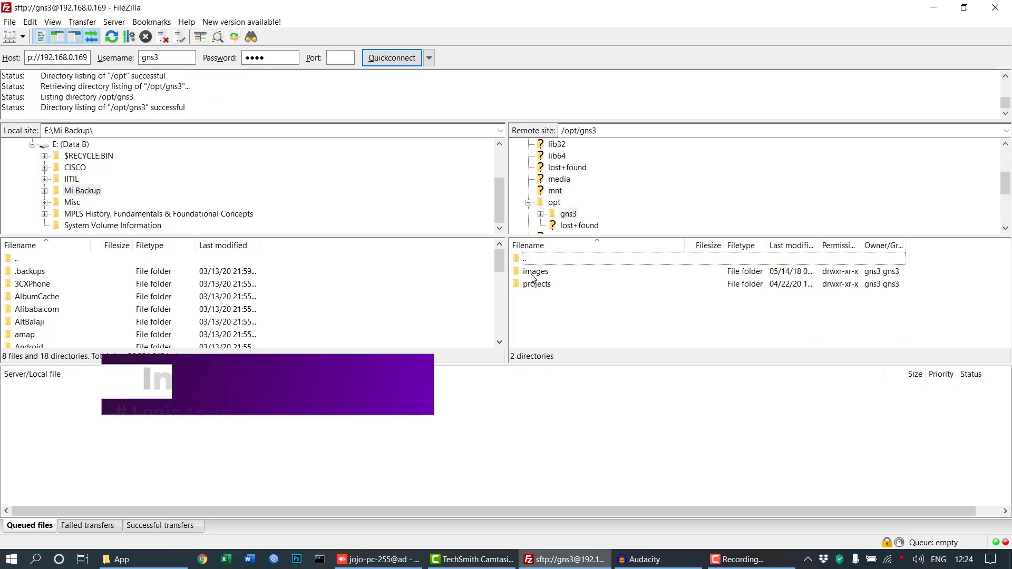
pyautogui.doubleClick(535, 273)
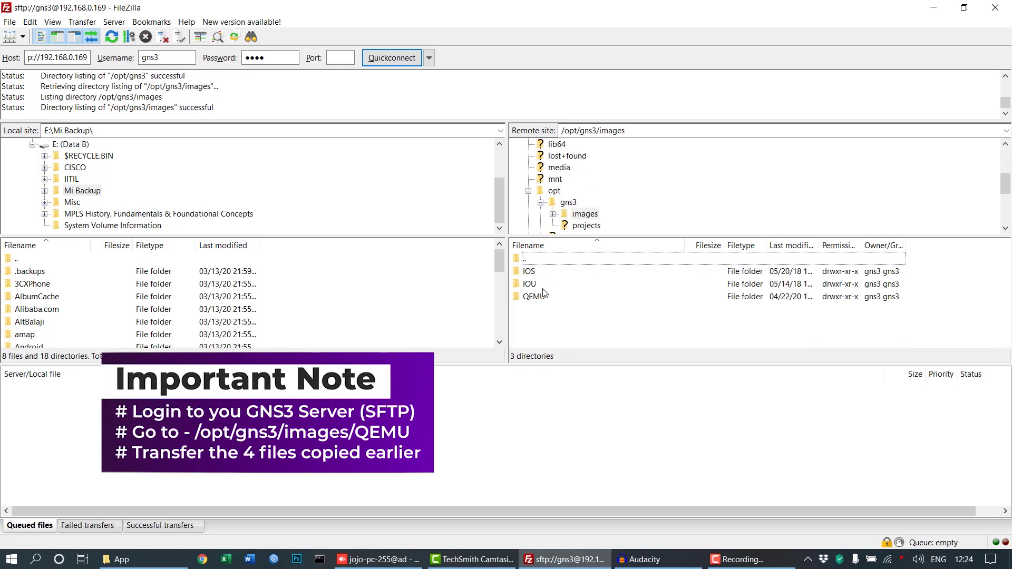
pyautogui.doubleClick(534, 297)
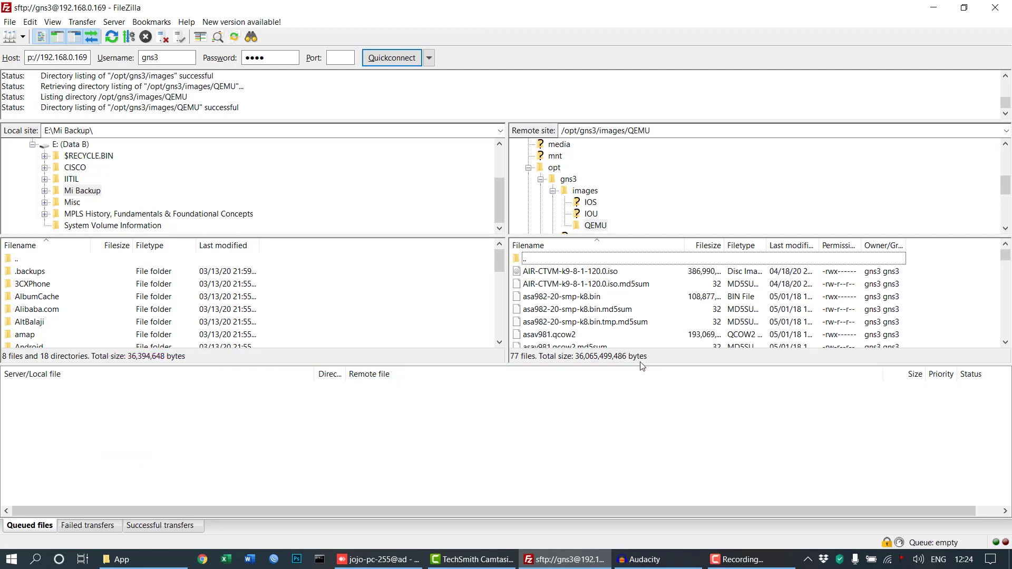
# Confirm junos-vmx-x86-64-18.2R1.9.qcow2 and metadata-usb-re.img are in the remote QEMU folder.
pyautogui.moveTo(643, 365); pyautogui.dragTo(644, 457)
pyautogui.scroll(-3, 643, 403)
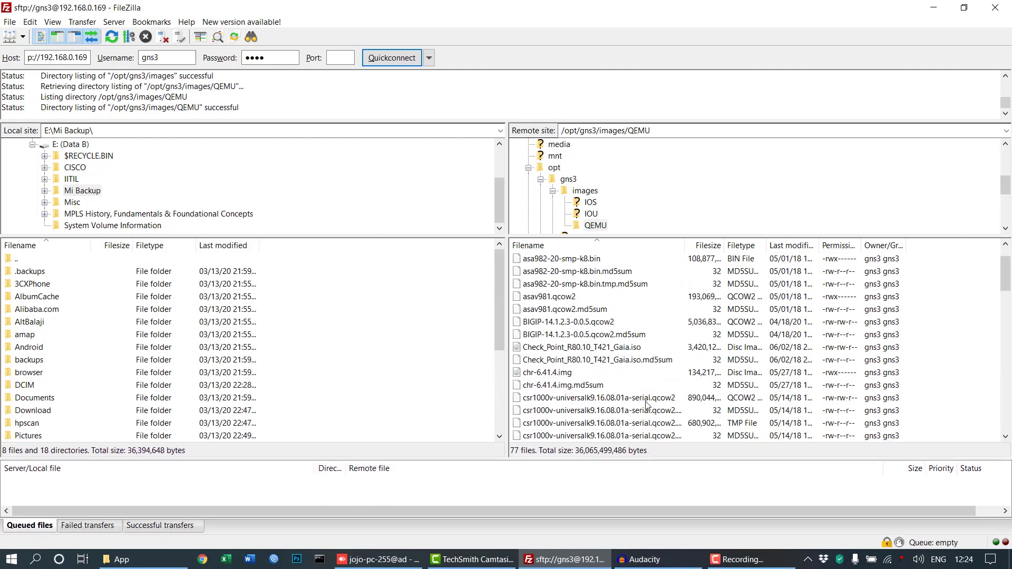
pyautogui.scroll(-8, 644, 403)
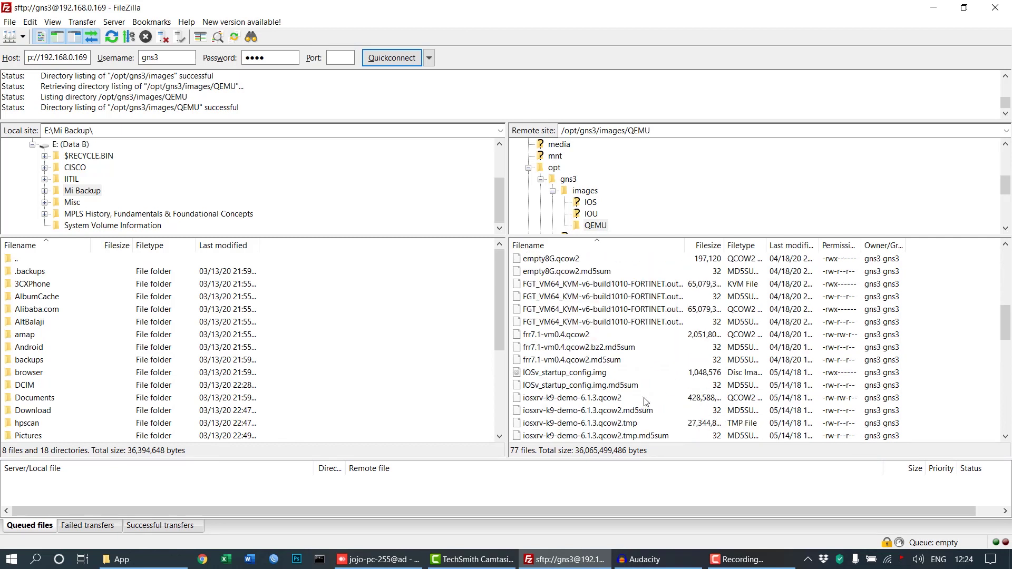
pyautogui.scroll(-2, 643, 402)
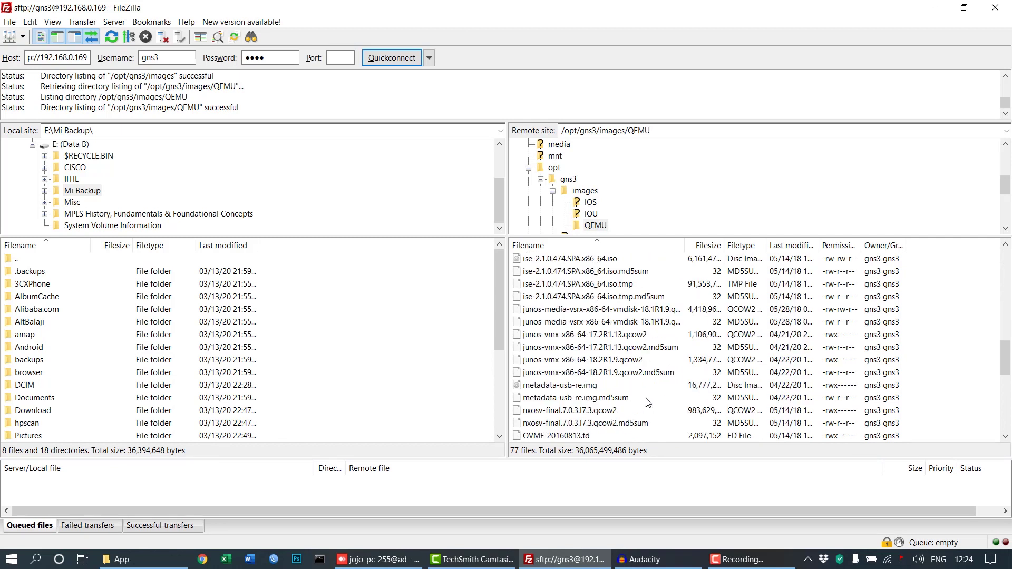
pyautogui.click(611, 361)
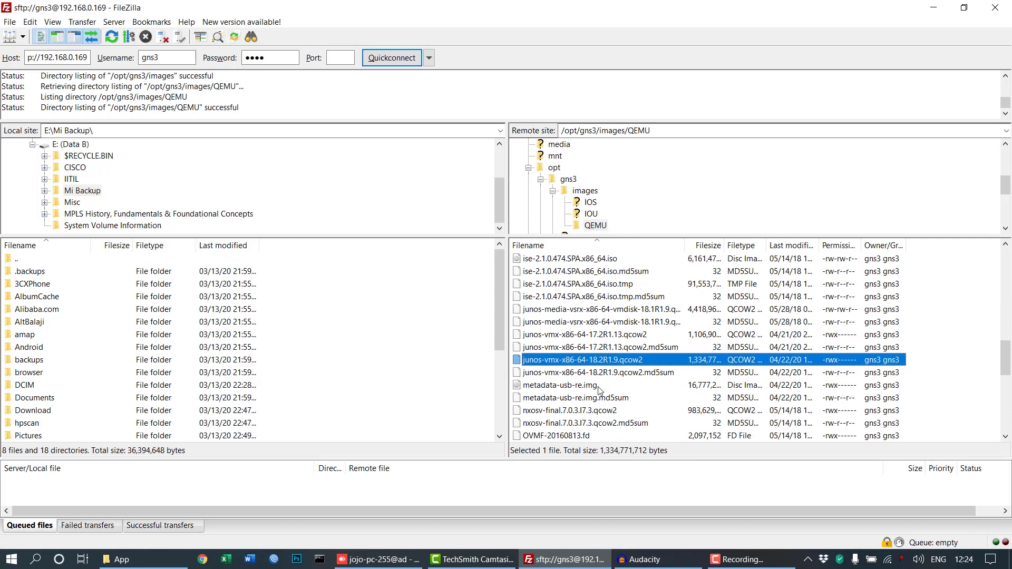
pyautogui.scroll(-1, 662, 400)
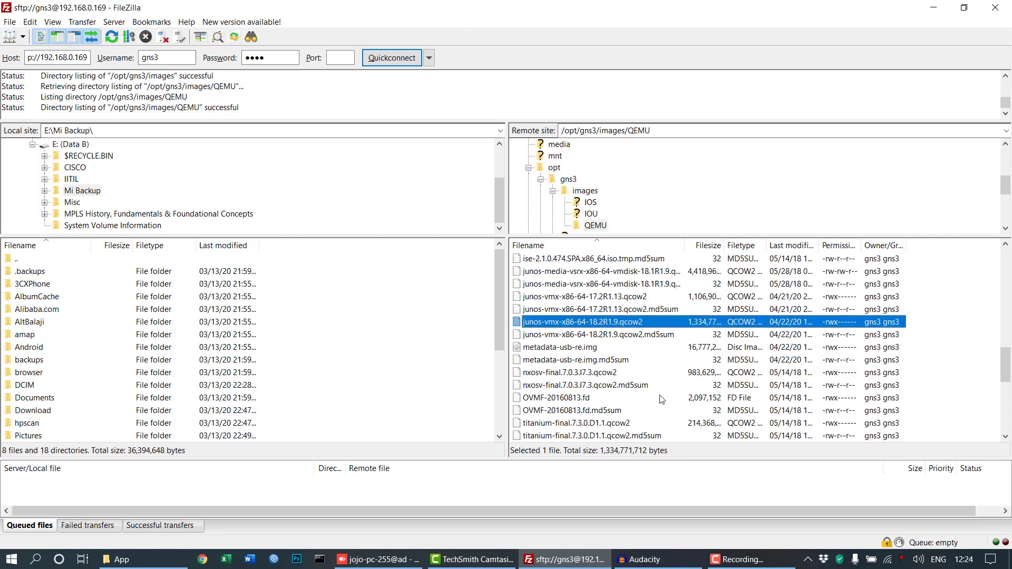
pyautogui.scroll(-1, 662, 400)
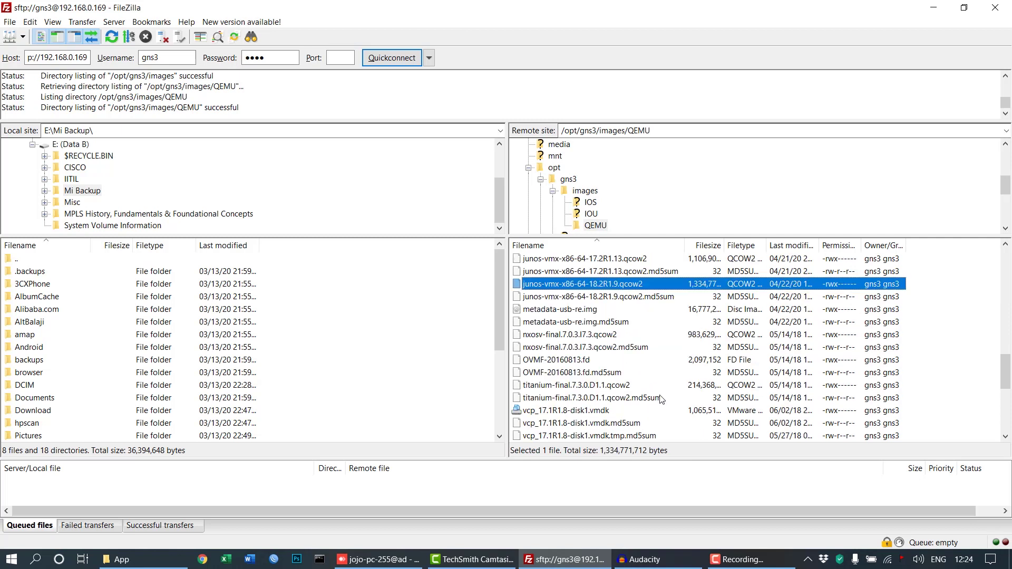
pyautogui.click(601, 311)
# Confirm the vFPC image and vmxhdd.img are also in the remote QEMU folder.
pyautogui.scroll(-2, 648, 372)
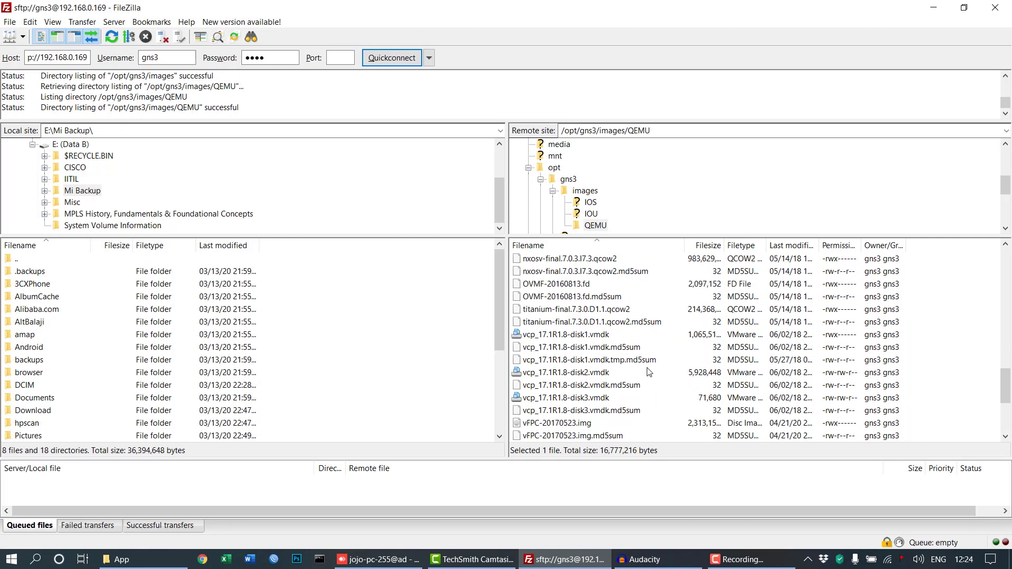
pyautogui.click(549, 424)
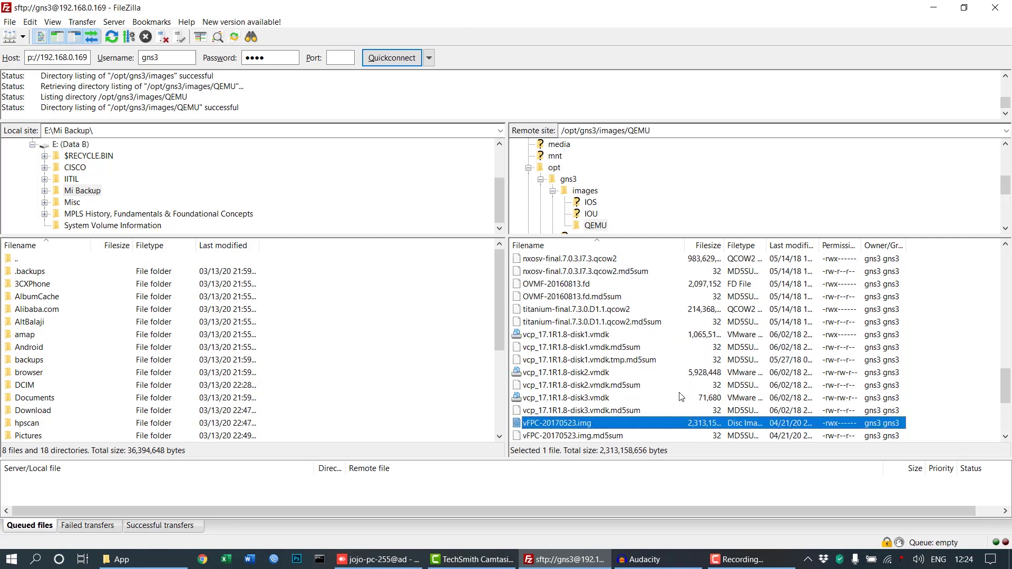
pyautogui.scroll(-3, 715, 382)
pyautogui.scroll(-1, 717, 381)
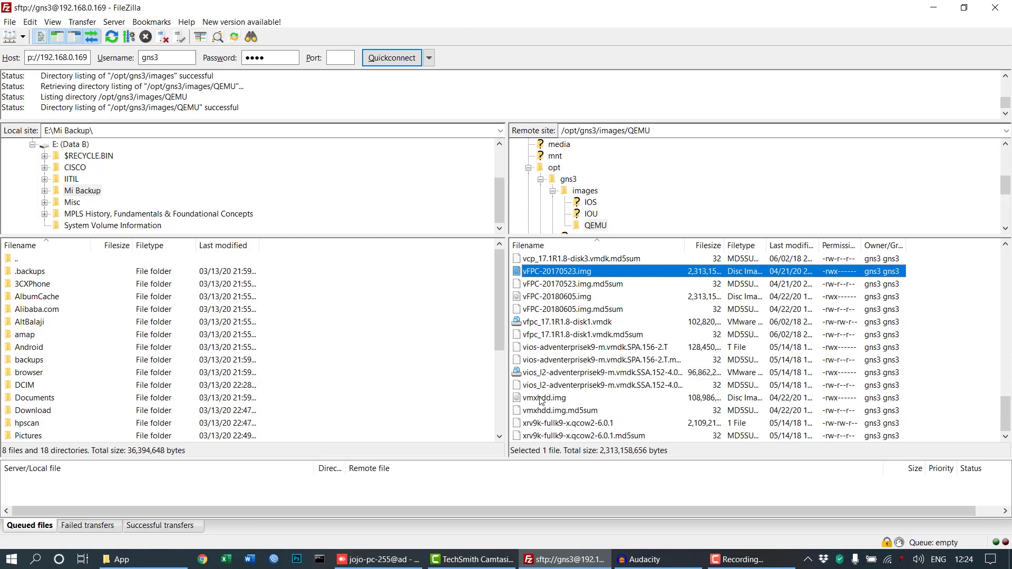
pyautogui.click(612, 399)
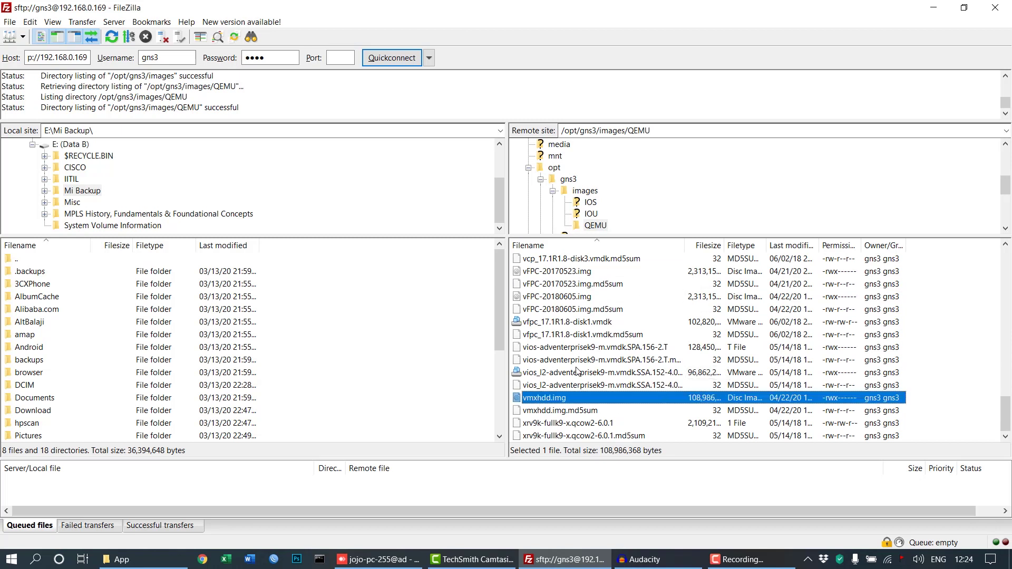
# Minimize FileZilla and select the juniper-vmx-vcp and juniper-vmx-vfp .gns3a files in vMX-Eval.
pyautogui.click(933, 8)
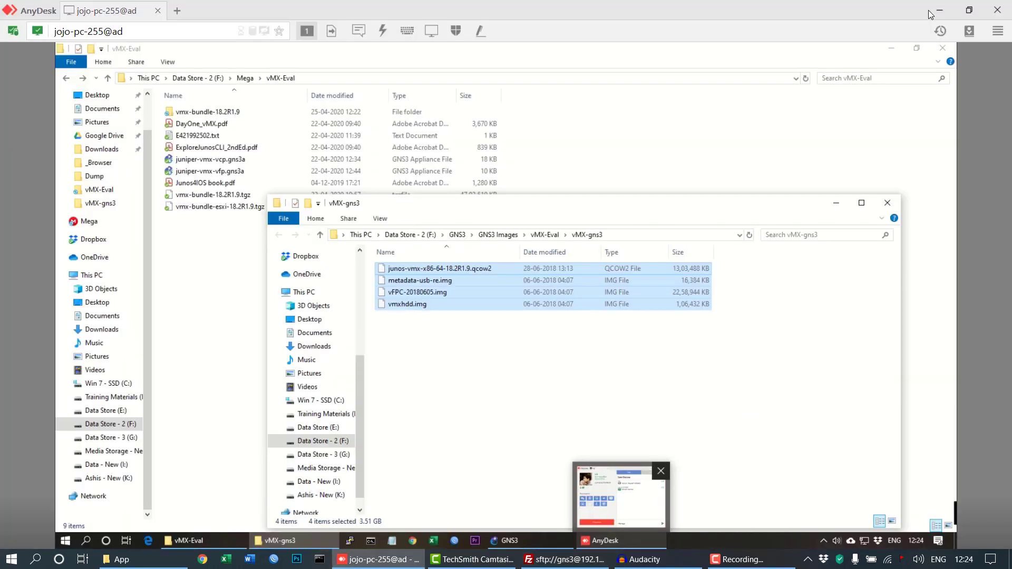
pyautogui.click(238, 172)
pyautogui.keyDown('ctrl'); pyautogui.click(222, 161); pyautogui.keyUp('ctrl')
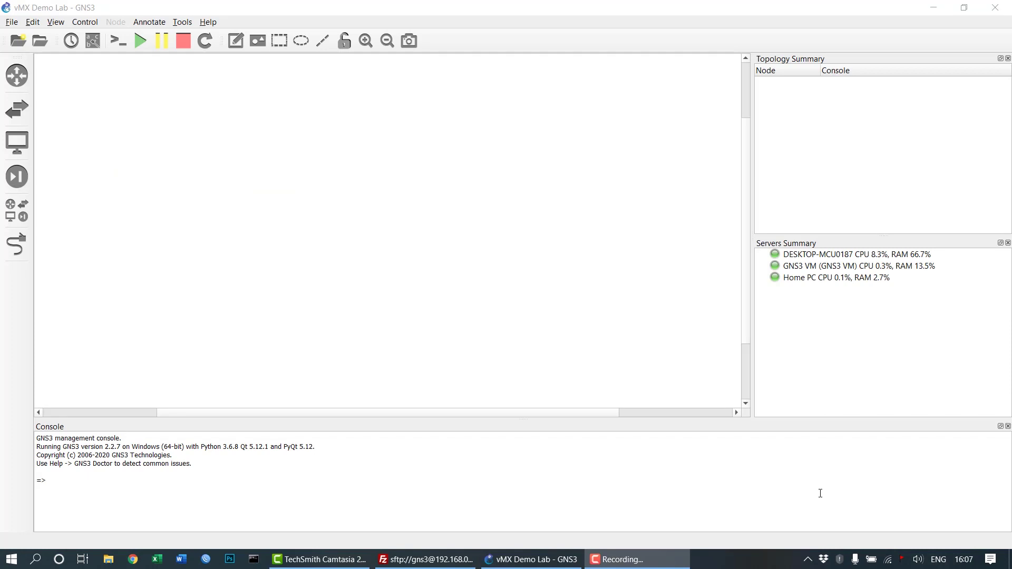
# Import the appliance file D:\GNS3\App\juniper-vmx-vcp.gns3a.
pyautogui.click(16, 23)
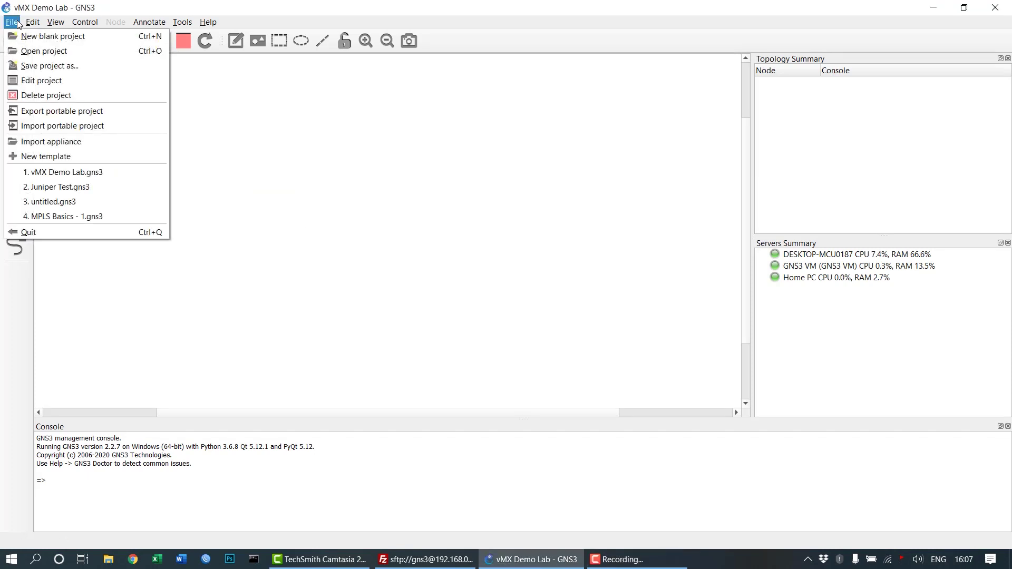
pyautogui.click(28, 143)
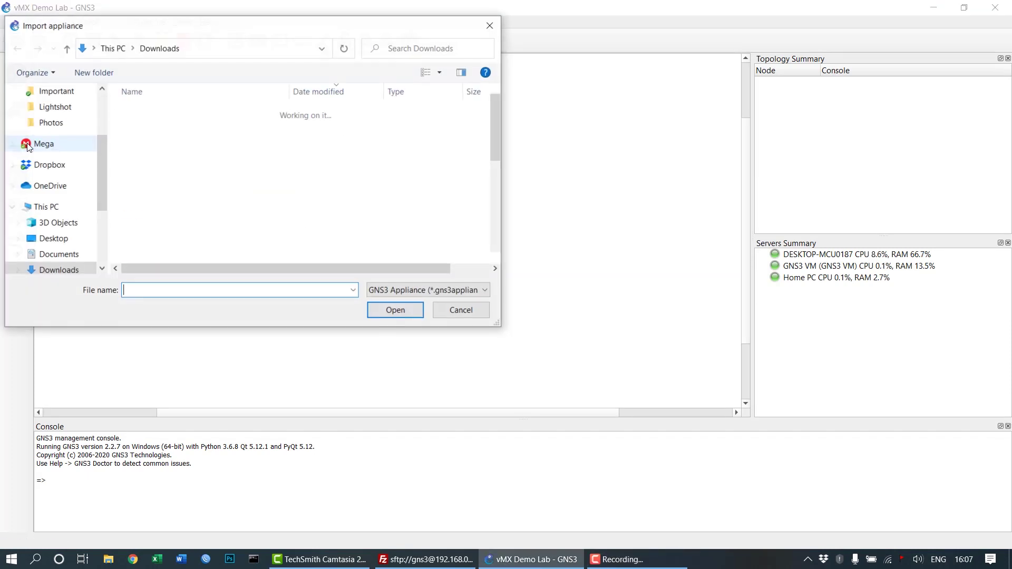
pyautogui.scroll(-3, 95, 162)
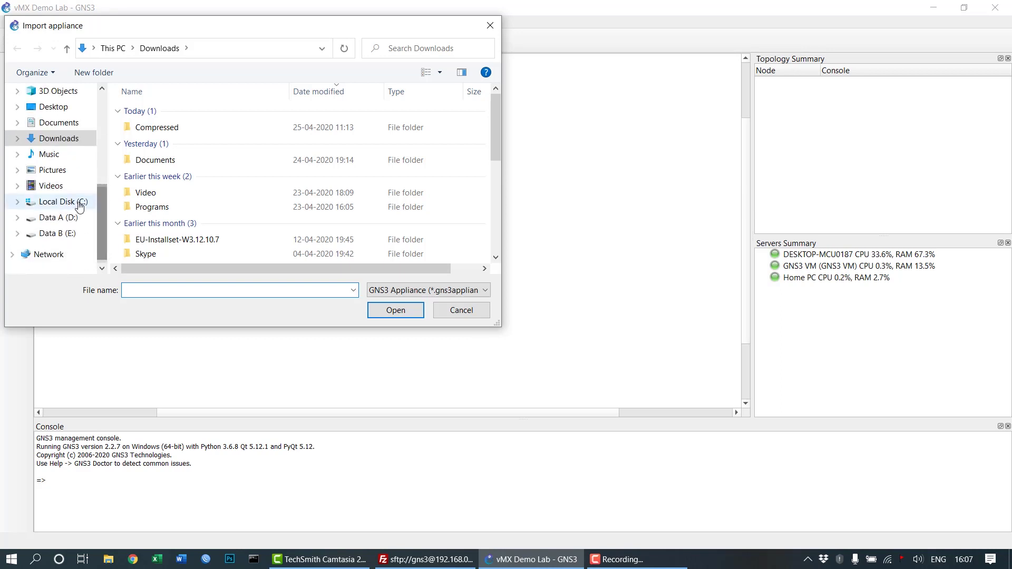
pyautogui.click(62, 218)
pyautogui.doubleClick(158, 182)
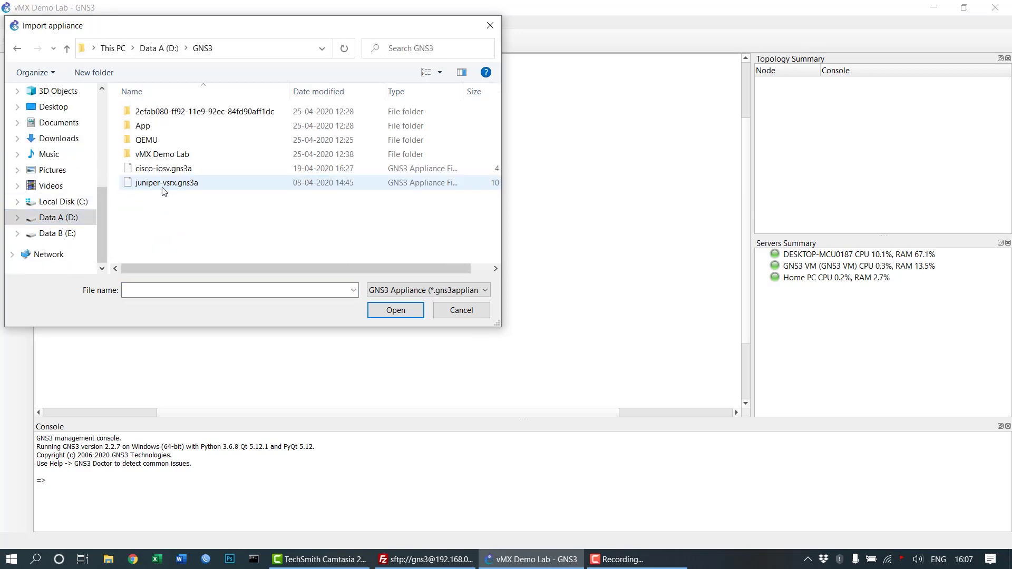
pyautogui.doubleClick(179, 126)
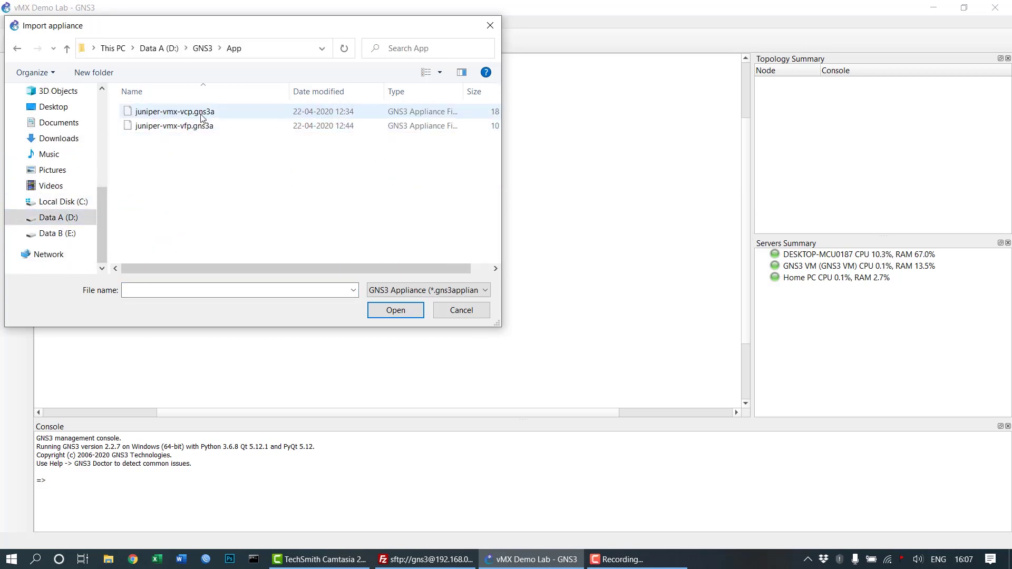
pyautogui.doubleClick(202, 111)
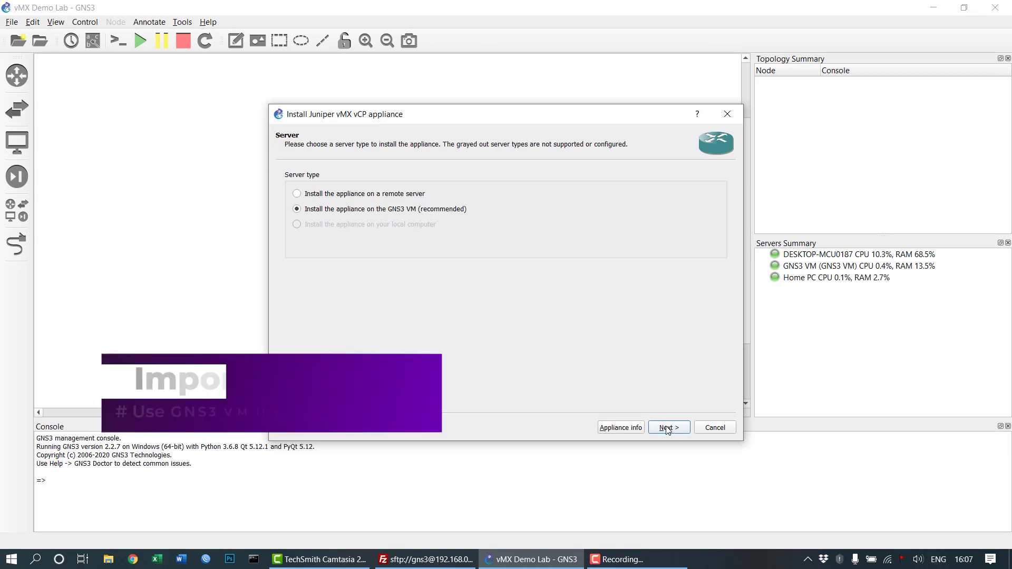
# Choose to install the vCP appliance on the remote server Home PC.
pyautogui.click(409, 195)
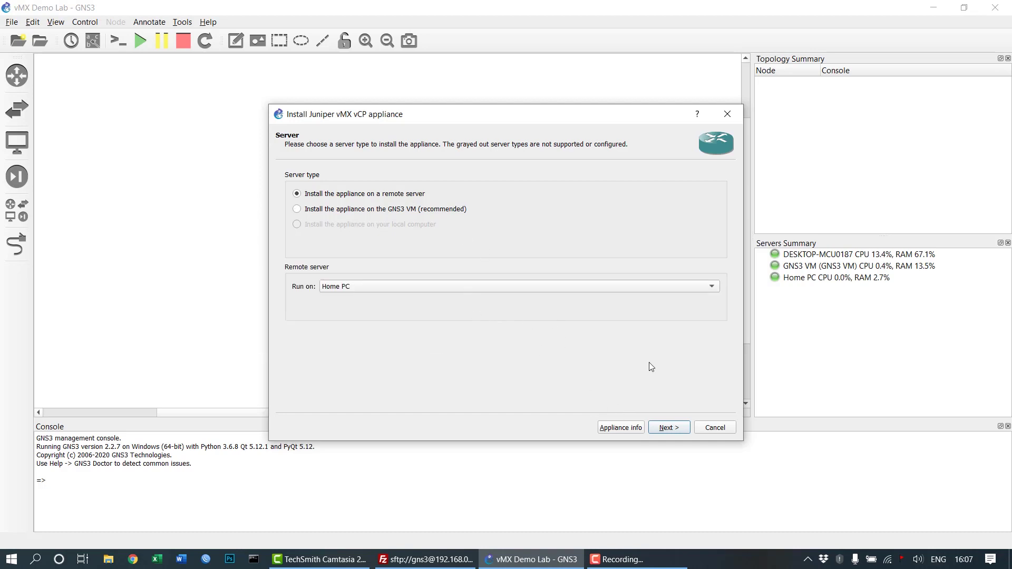
pyautogui.click(698, 291)
pyautogui.click(695, 289)
pyautogui.click(669, 428)
pyautogui.click(663, 428)
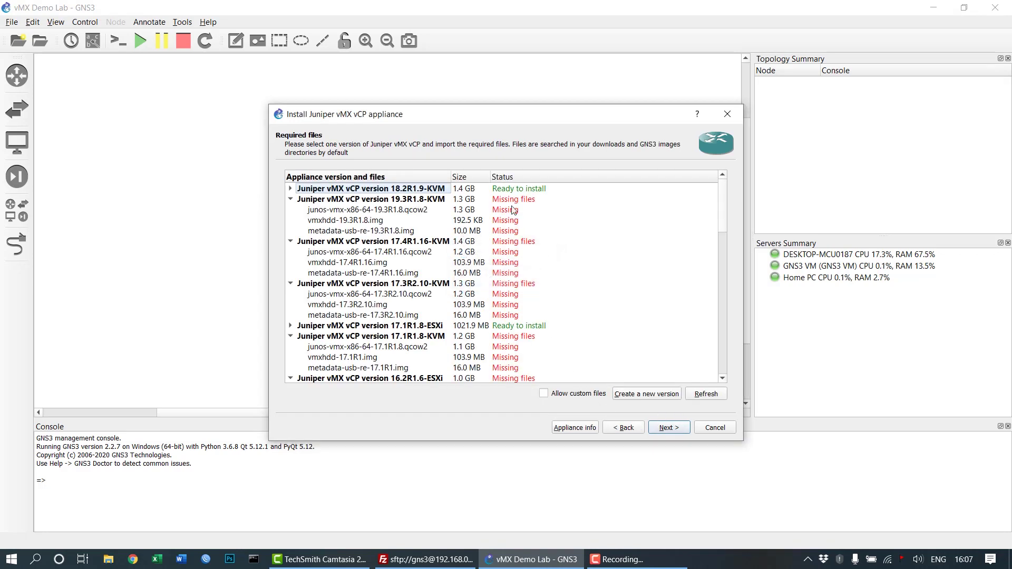
# Install vCP version 18.2R1.9-KVM and acknowledge the template-created message.
pyautogui.click(290, 189)
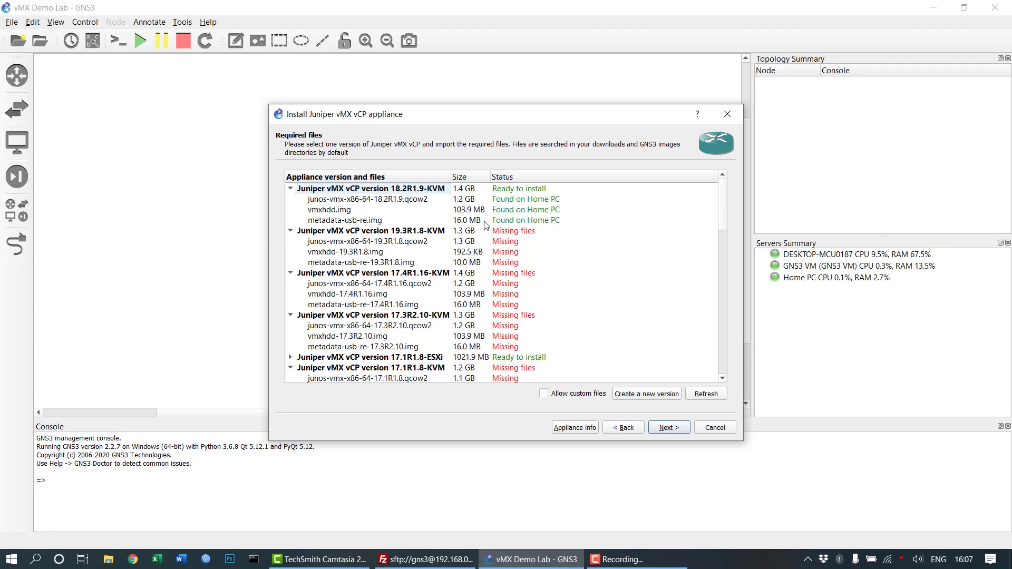
pyautogui.click(291, 189)
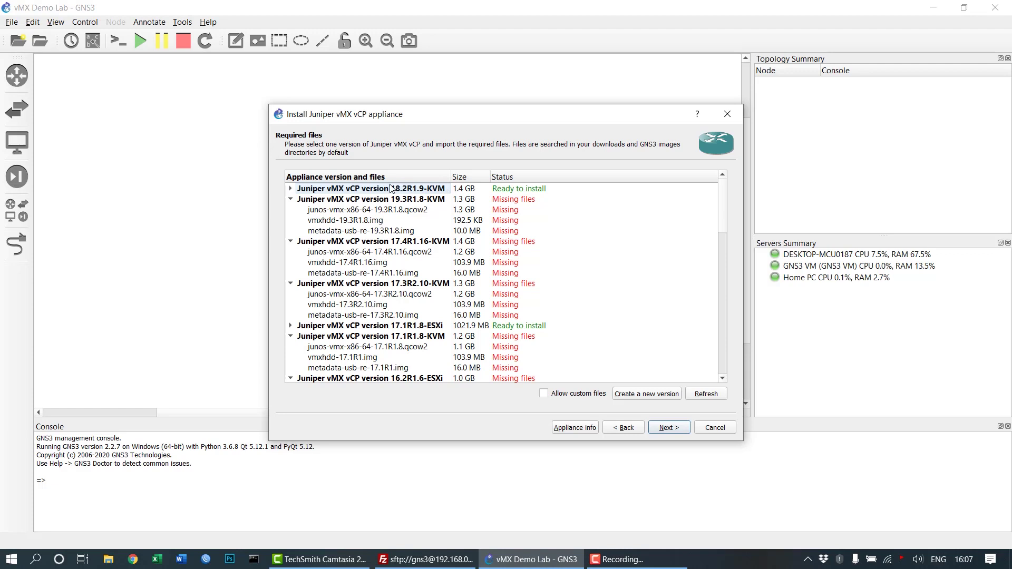
pyautogui.click(665, 429)
pyautogui.click(564, 298)
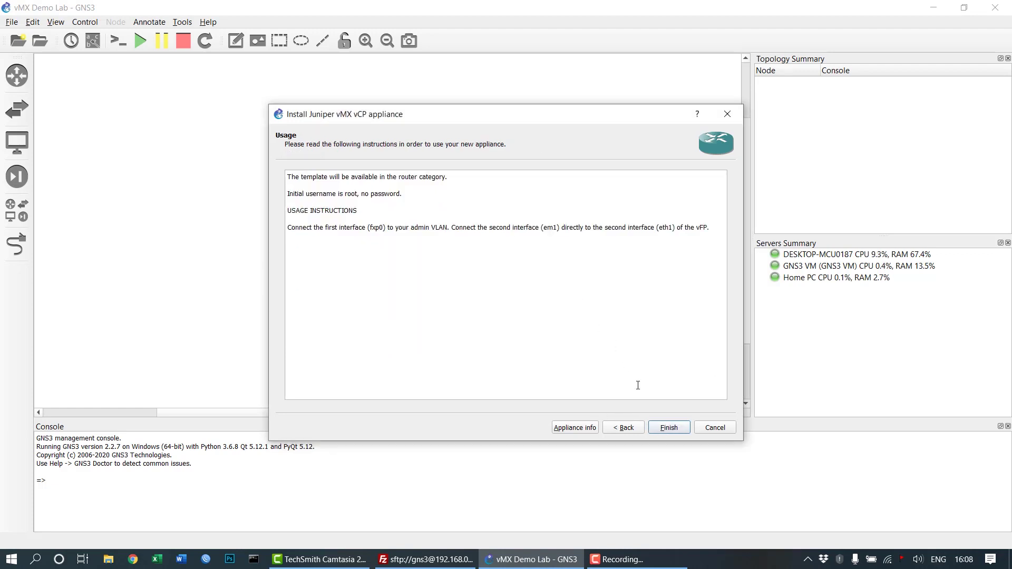
pyautogui.click(669, 428)
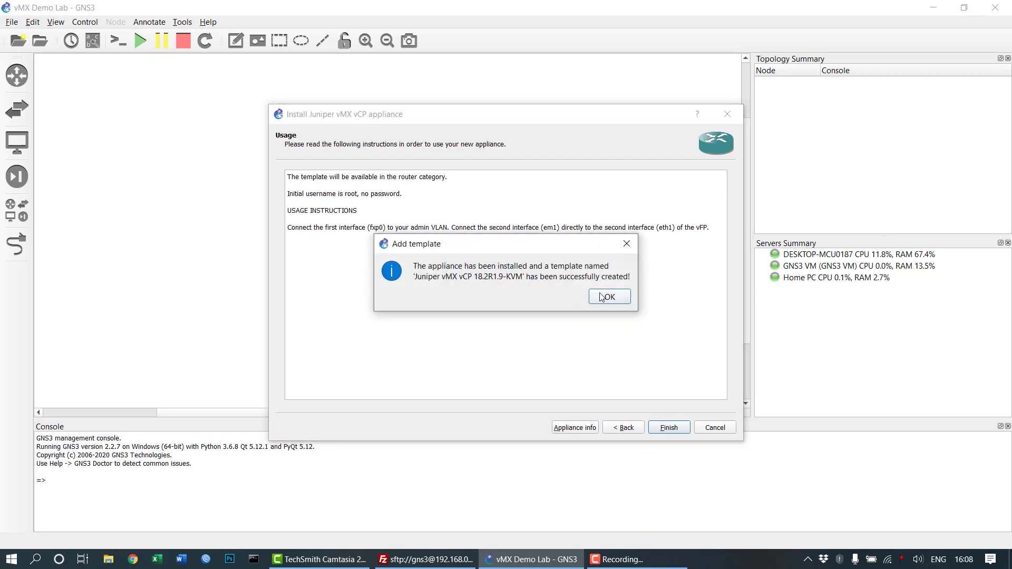
pyautogui.click(609, 297)
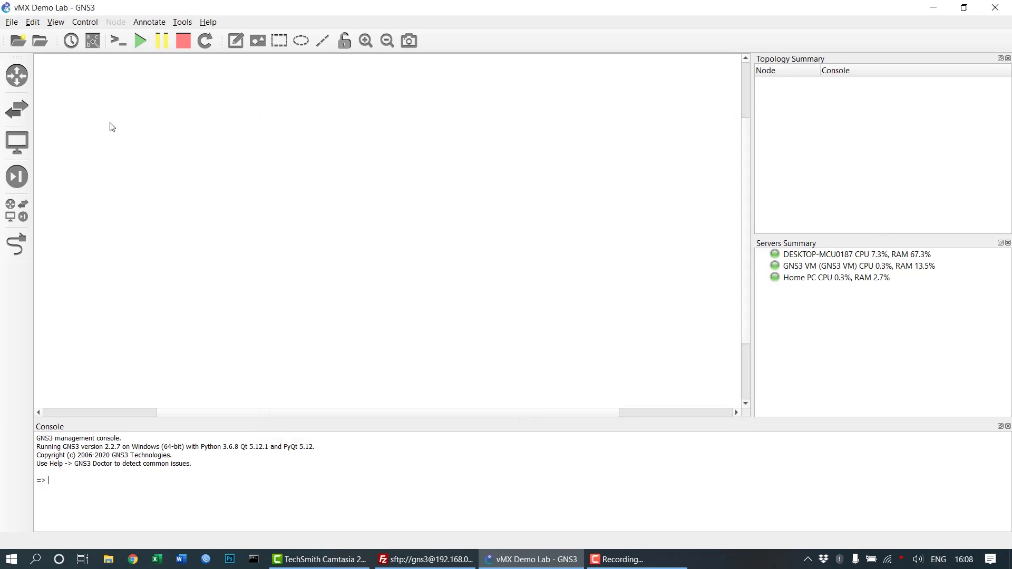
# Import juniper-vmx-vfp.gns3a and set it to install on the remote server.
pyautogui.click(12, 22)
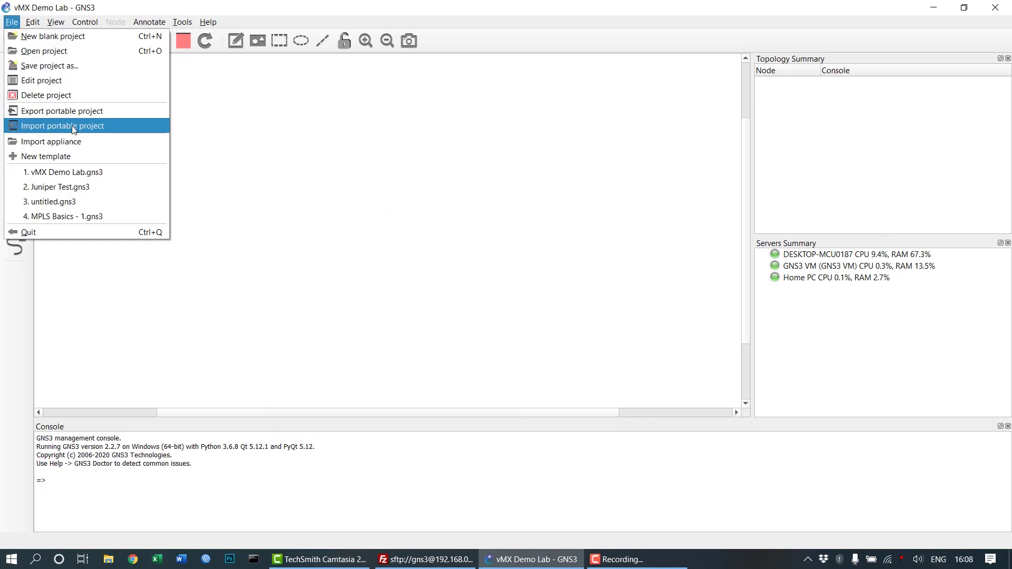
pyautogui.click(81, 141)
pyautogui.doubleClick(207, 128)
pyautogui.click(397, 195)
pyautogui.click(656, 429)
pyautogui.click(655, 428)
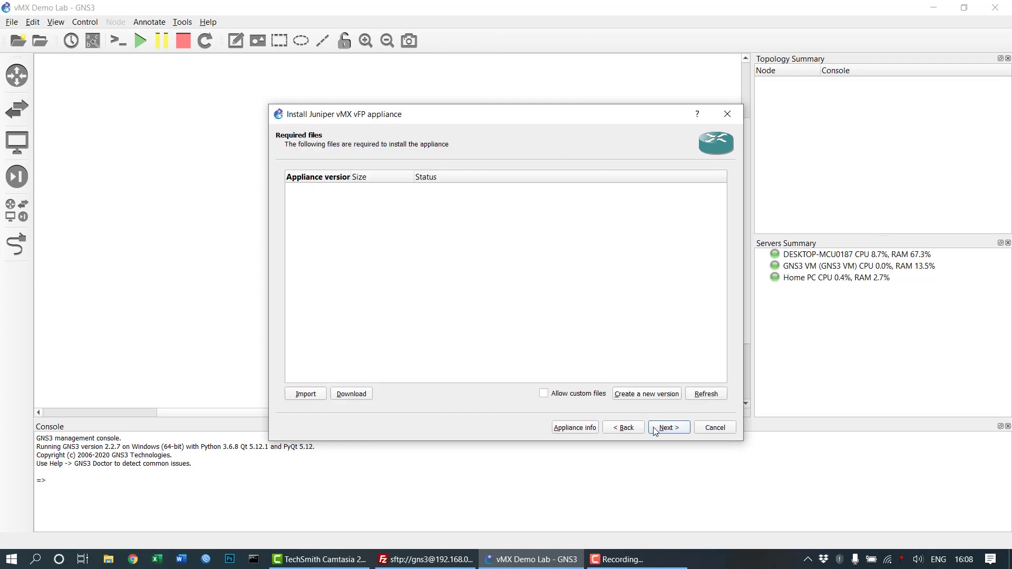
# Install vFP version 18.2R1.9-KVM and acknowledge the template-created message.
pyautogui.click(403, 191)
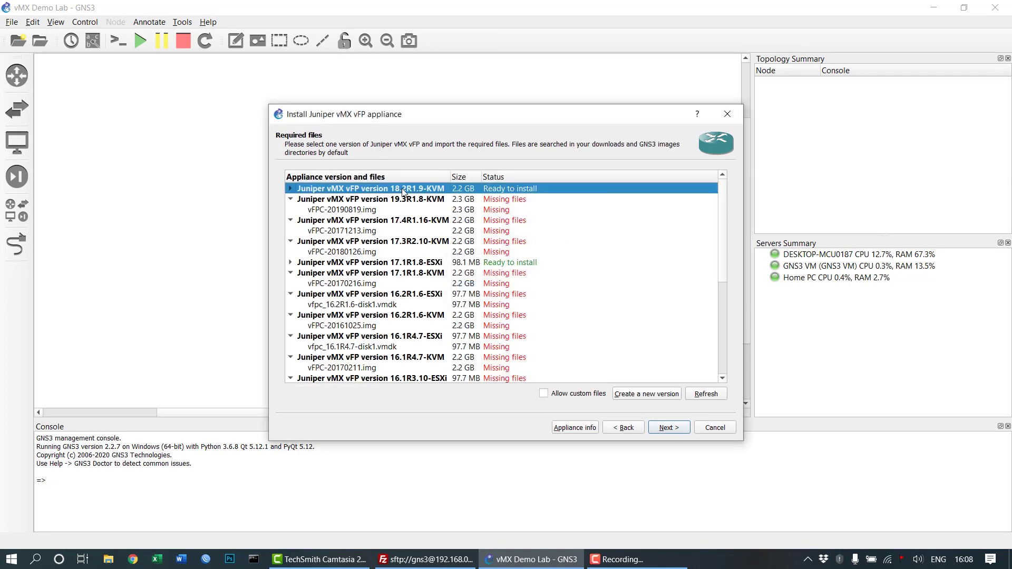
pyautogui.click(666, 426)
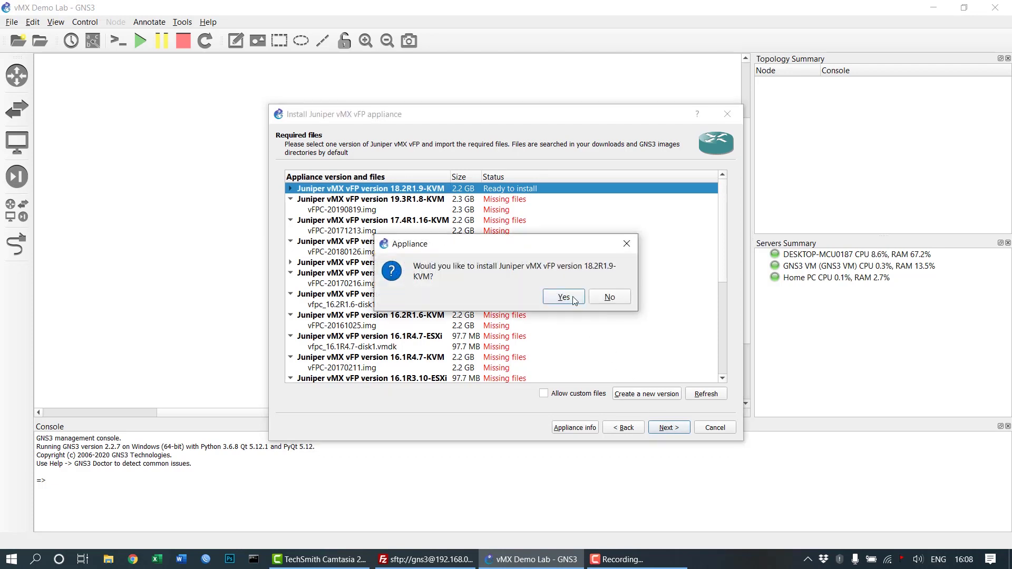
pyautogui.click(563, 297)
pyautogui.click(655, 424)
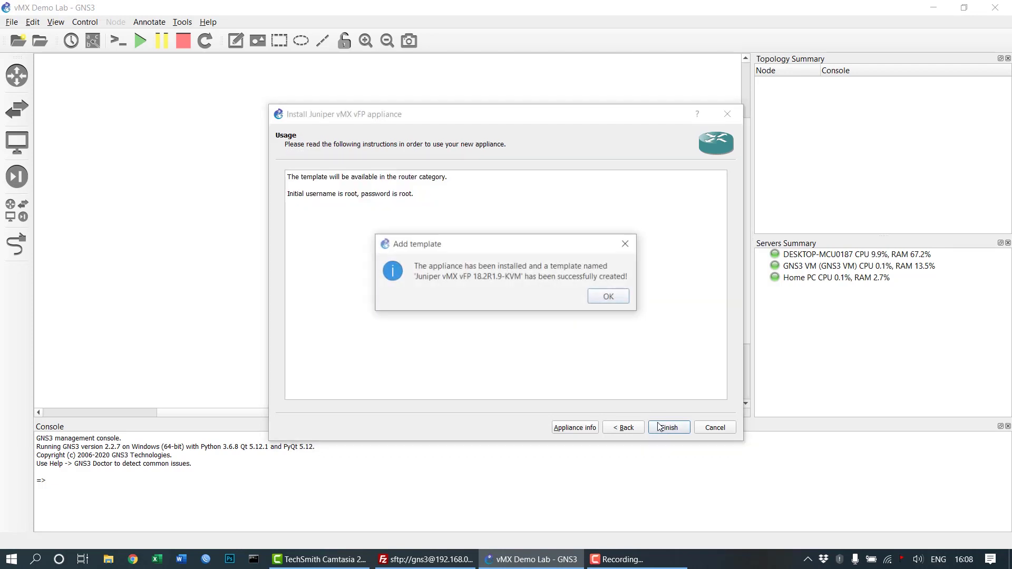
pyautogui.click(605, 299)
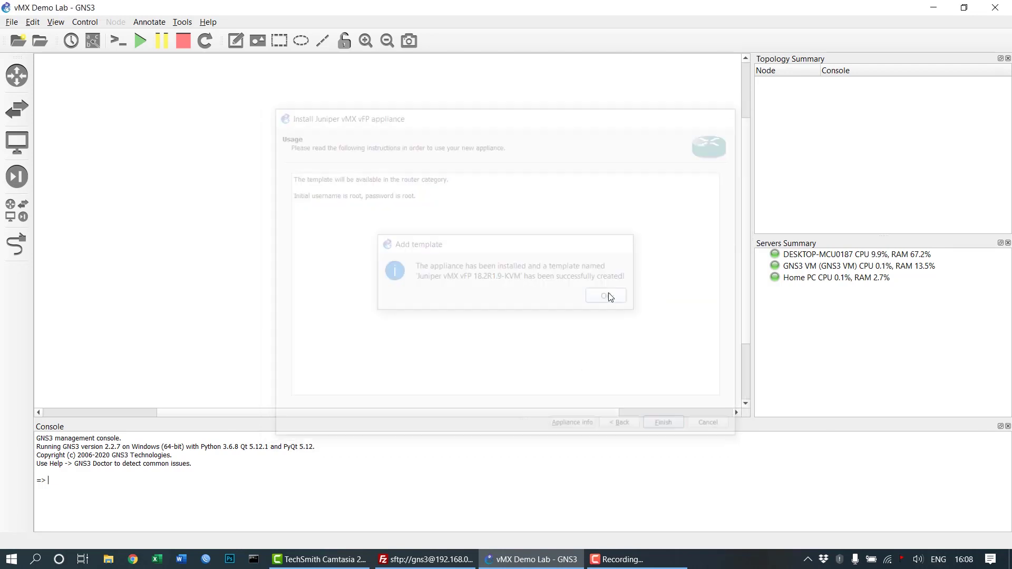
# Place a vMX vCP router and a vMX vFP router side by side on the canvas.
pyautogui.click(17, 77)
pyautogui.moveTo(120, 162); pyautogui.dragTo(343, 205)
pyautogui.moveTo(103, 174); pyautogui.dragTo(559, 212)
pyautogui.moveTo(557, 215)
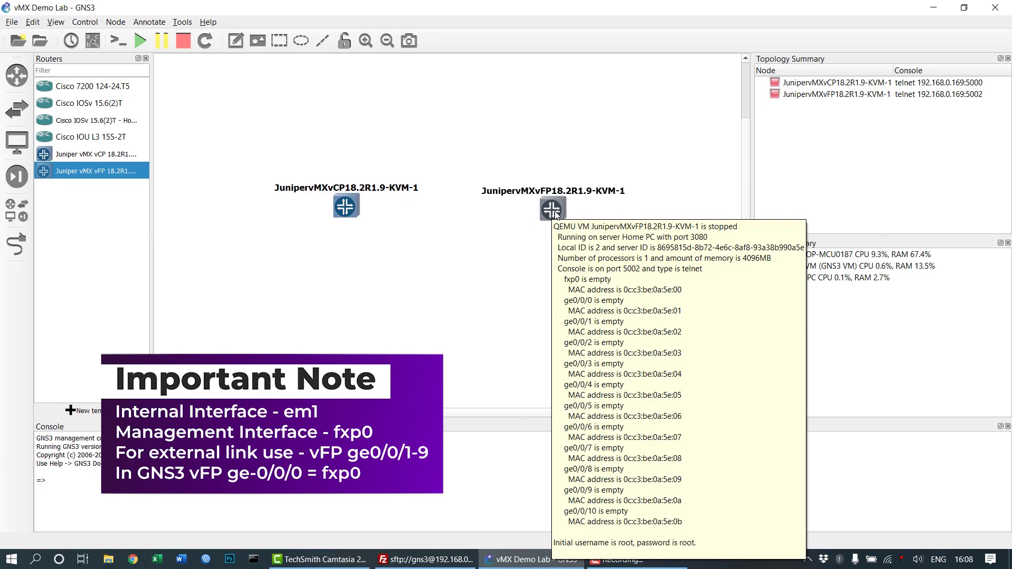
pyautogui.moveTo(556, 215); pyautogui.dragTo(556, 211)
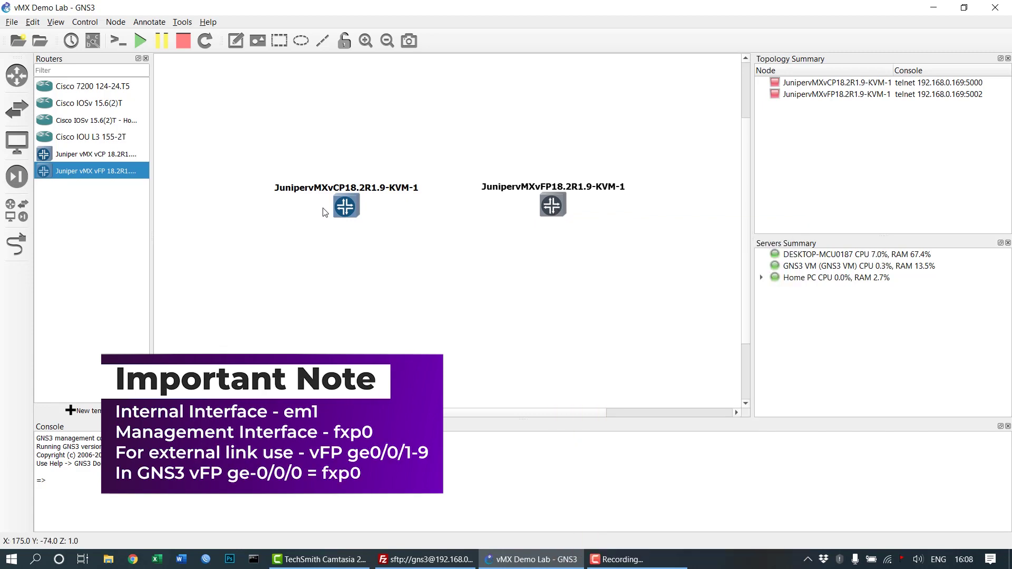
pyautogui.moveTo(343, 208)
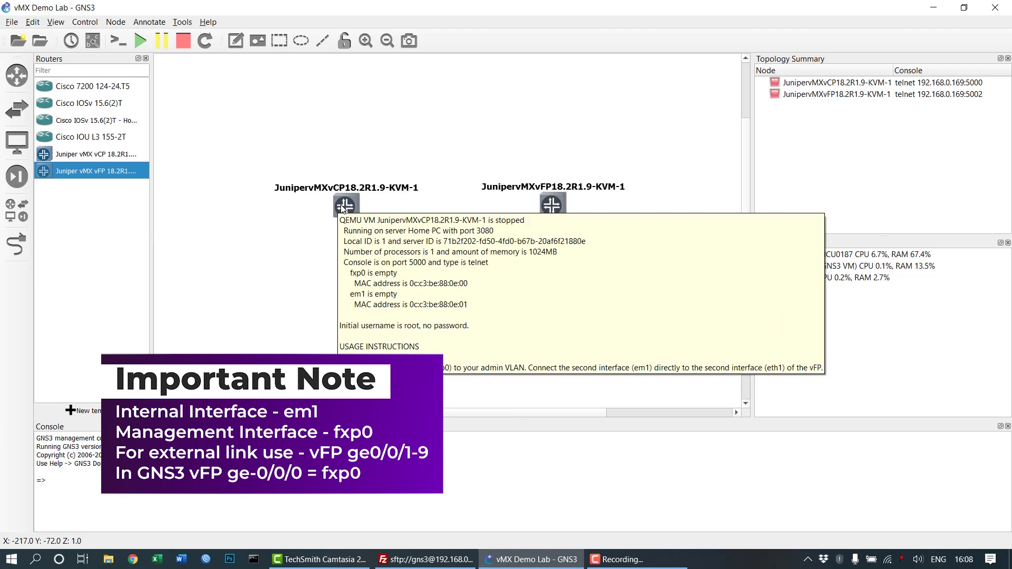
# Link the vCP em1 interface to the vFP ge0/0/0 interface.
pyautogui.click(17, 244)
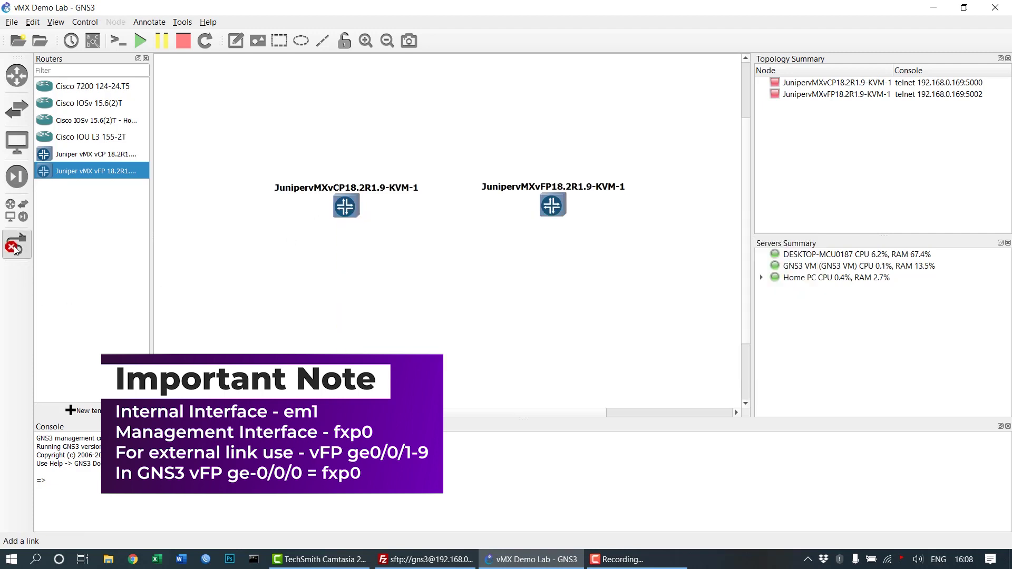
pyautogui.click(351, 216)
pyautogui.click(389, 235)
pyautogui.click(548, 209)
pyautogui.click(575, 227)
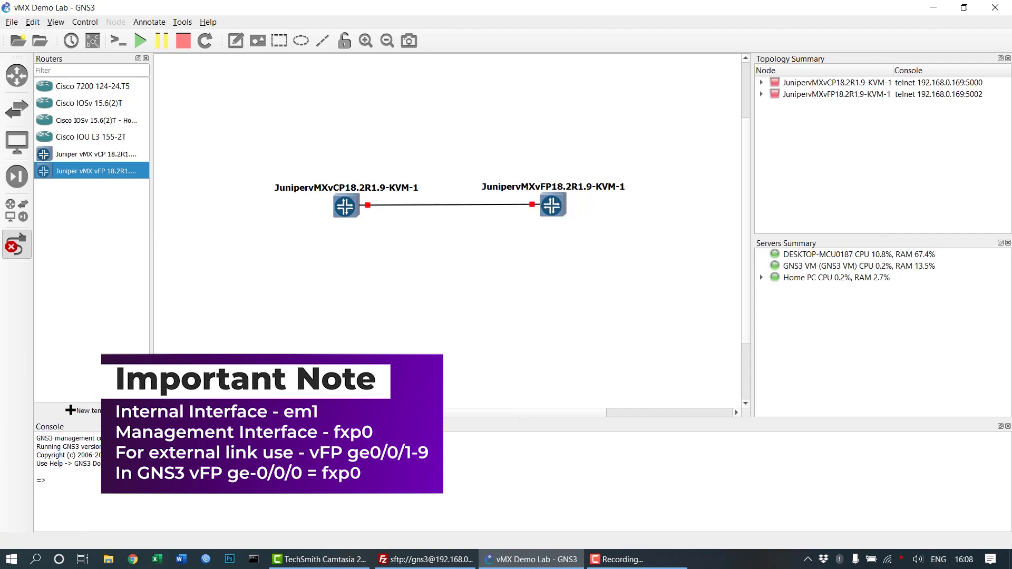
pyautogui.click(14, 243)
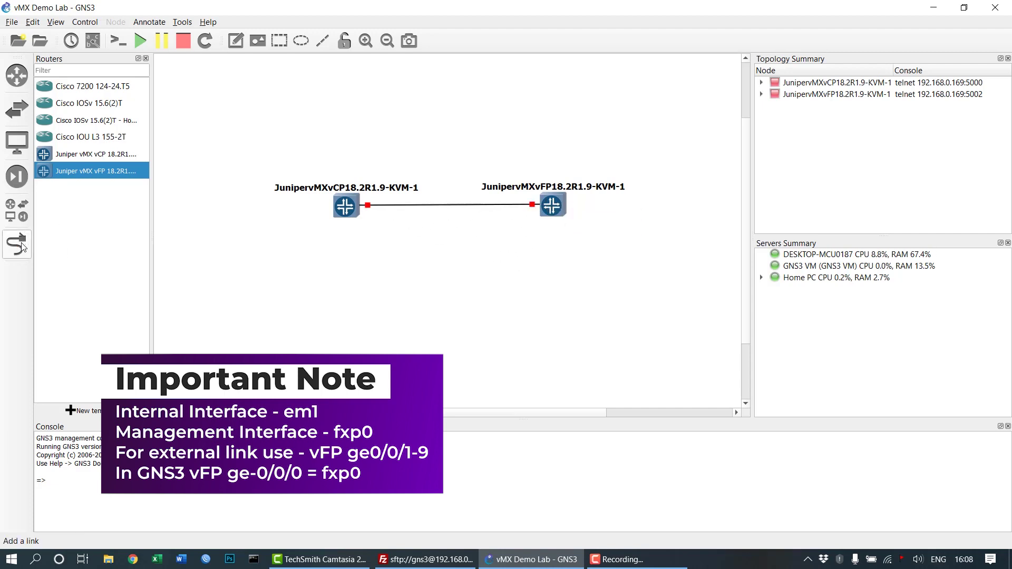
# Place an Ethernet switch on the canvas from the switch templates.
pyautogui.click(17, 75)
pyautogui.click(20, 106)
pyautogui.moveTo(95, 153); pyautogui.dragTo(467, 123)
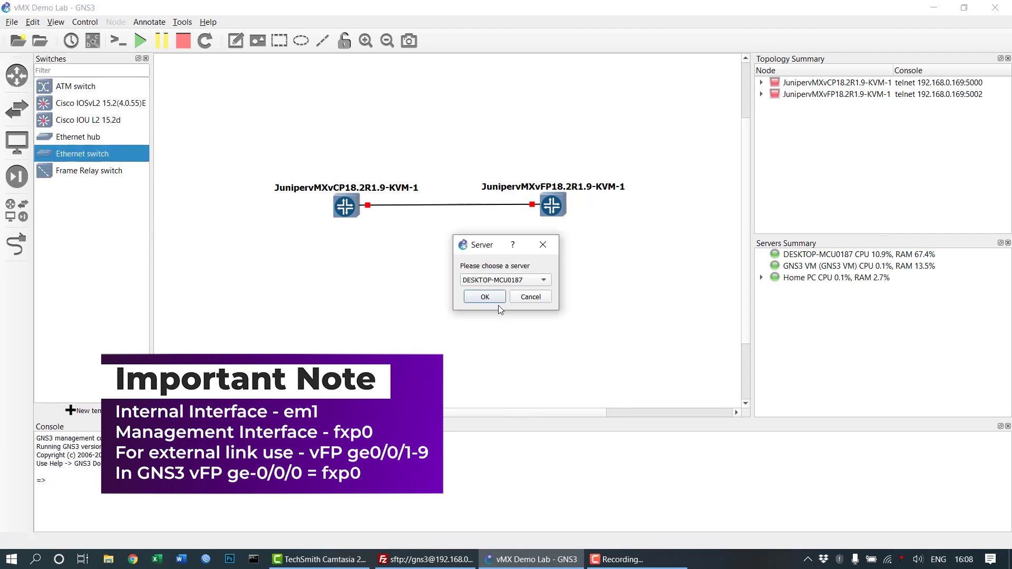
# Place an Ethernet switch on the chosen server, shift it left, and rename it ManagementSW.
pyautogui.click(491, 284)
pyautogui.click(488, 303)
pyautogui.click(484, 296)
pyautogui.click(473, 95)
pyautogui.moveTo(488, 112); pyautogui.dragTo(465, 118)
pyautogui.press('F2')
pyautogui.write('Managemen')
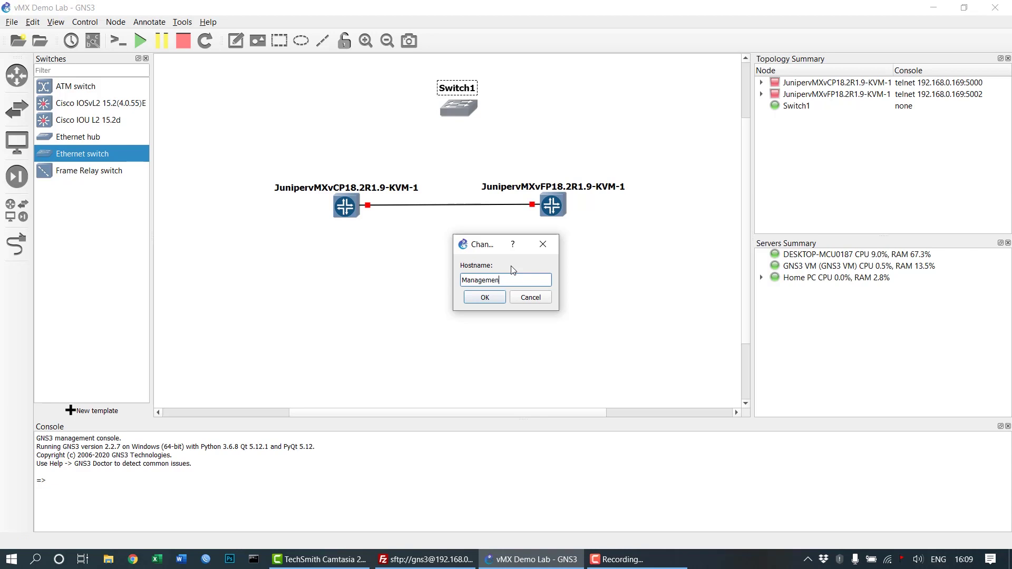
pyautogui.write('t SW')
pyautogui.click(485, 298)
pyautogui.click(376, 362)
# Link the vCP and vFP fxp0 management interfaces to free ManagementSW Ethernet ports.
pyautogui.click(15, 244)
pyautogui.click(354, 205)
pyautogui.click(377, 224)
pyautogui.click(464, 107)
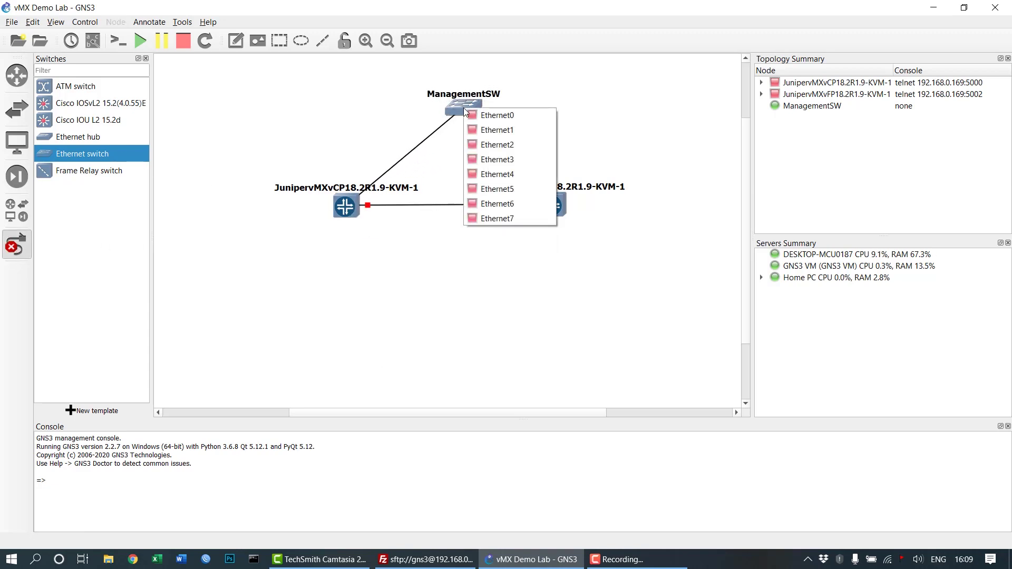
pyautogui.click(499, 114)
pyautogui.click(554, 210)
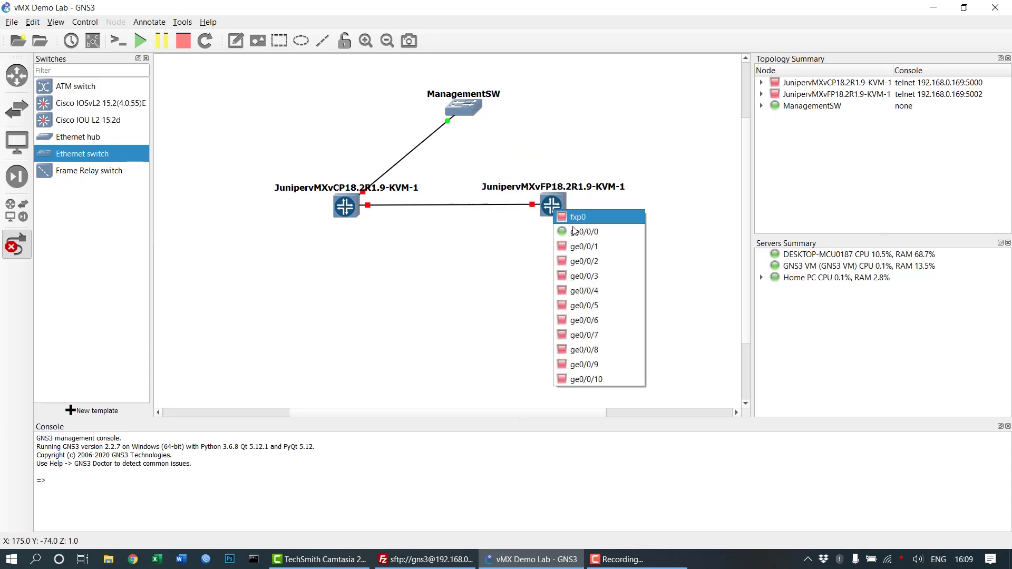
pyautogui.click(589, 223)
pyautogui.click(466, 108)
pyautogui.click(496, 142)
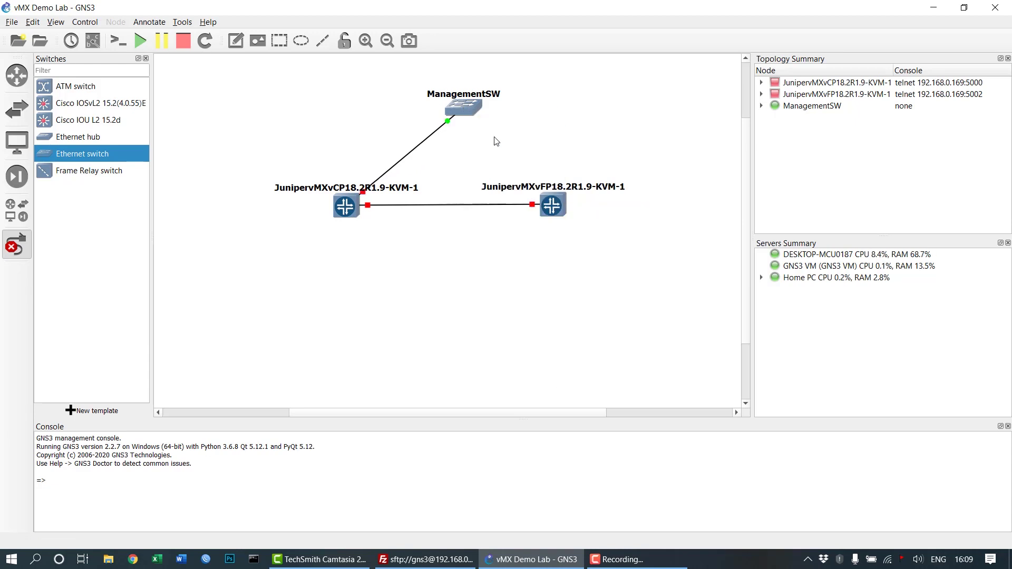
pyautogui.click(17, 244)
# Move the vCP name label left and the vFP name label right.
pyautogui.moveTo(375, 181); pyautogui.dragTo(314, 176)
pyautogui.moveTo(599, 189); pyautogui.dragTo(668, 185)
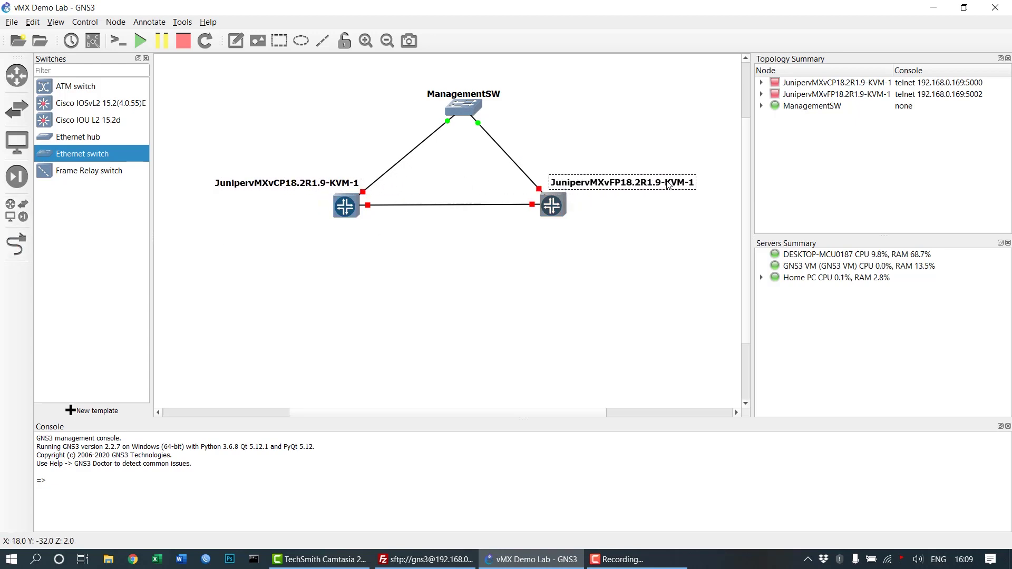
pyautogui.click(616, 243)
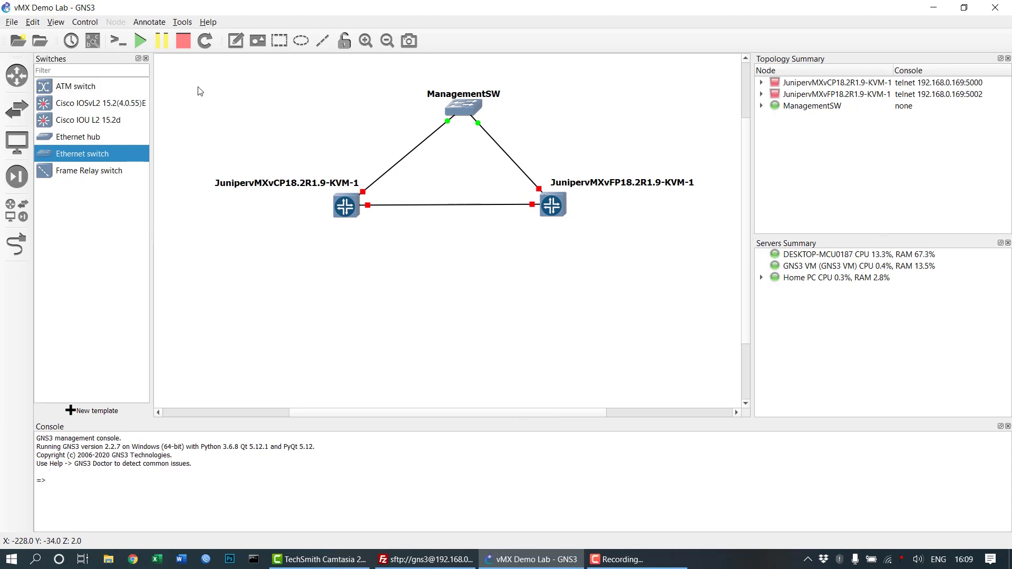
# Start every device, open their consoles, and place the vFP console on the right.
pyautogui.click(146, 58)
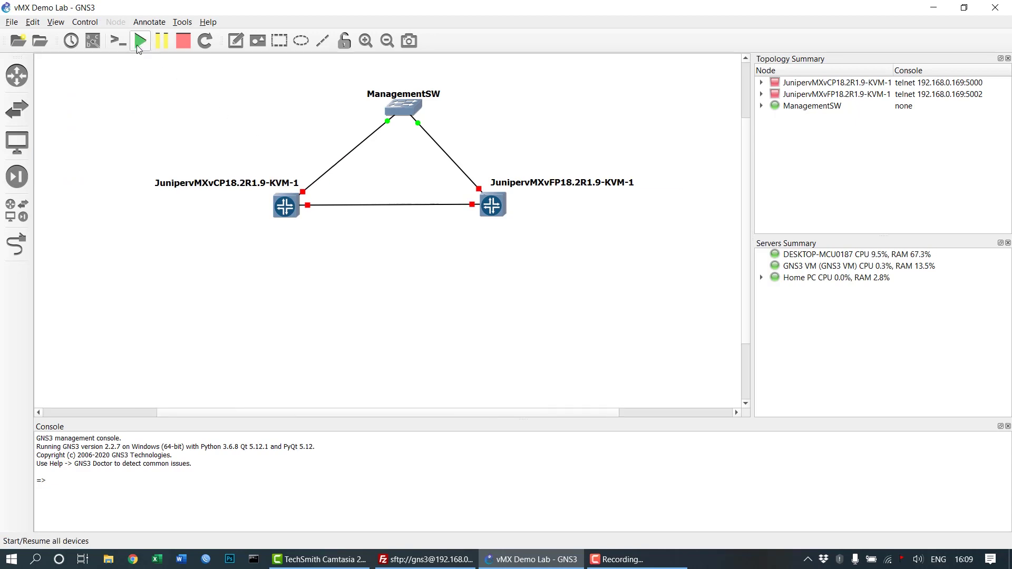
pyautogui.click(140, 40)
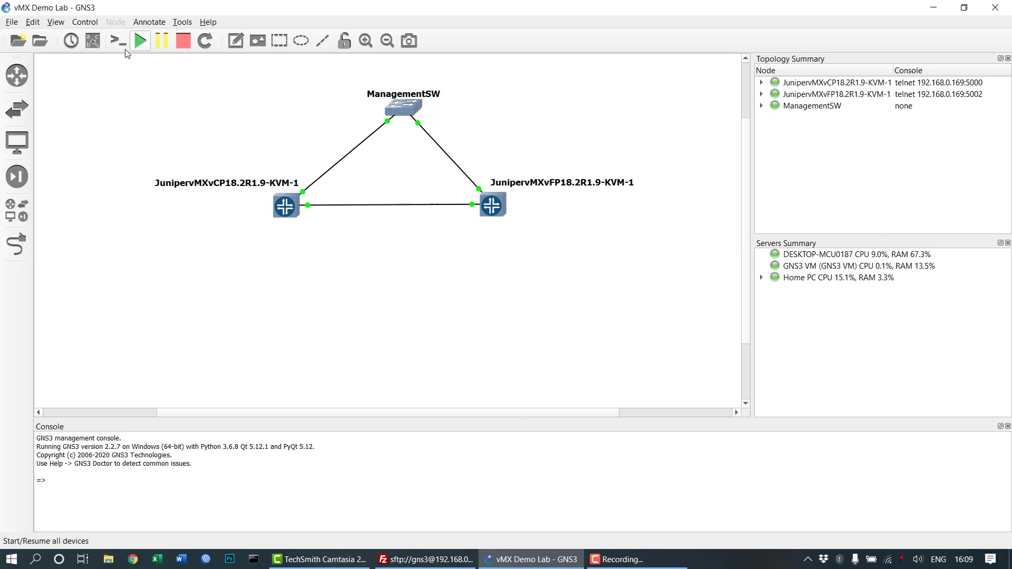
pyautogui.click(118, 40)
pyautogui.moveTo(272, 69); pyautogui.dragTo(706, 63)
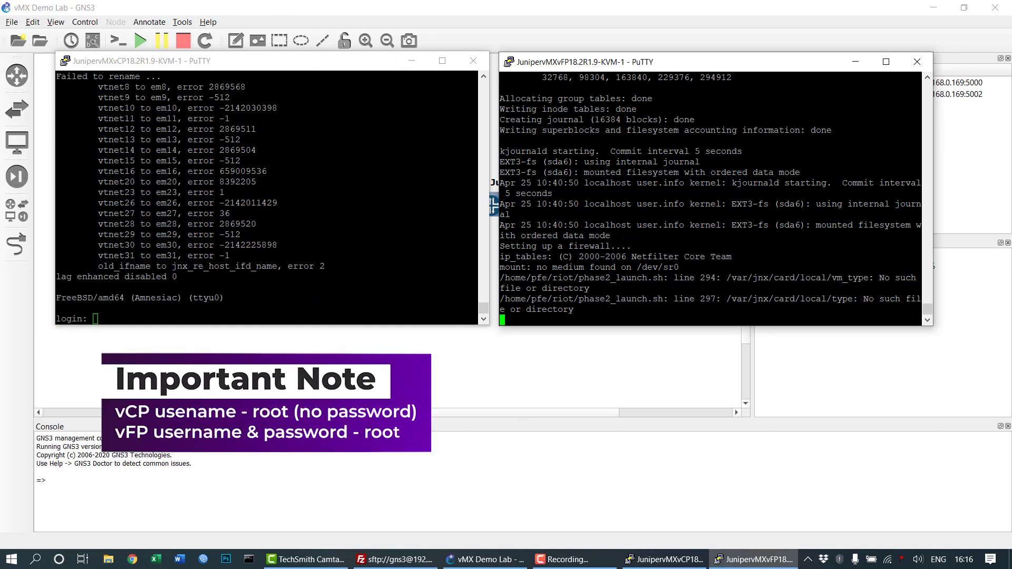
# Log in to the vCP console as root and enter the Junos CLI.
pyautogui.hotkey('alt', 'Tab')
pyautogui.write('root')
pyautogui.press('Return')
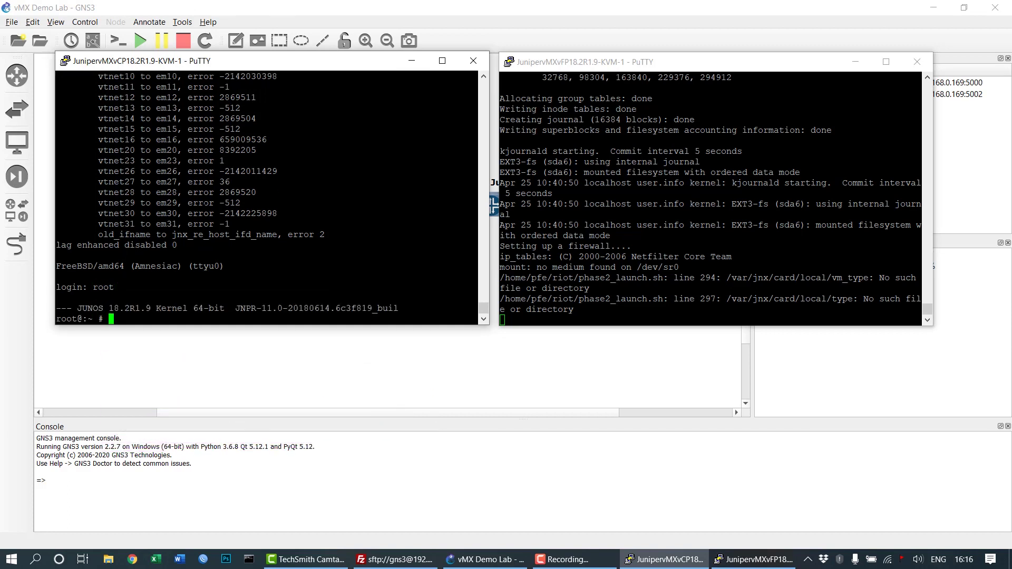
pyautogui.write('cli')
pyautogui.press('Return')
pyautogui.press('Return')
# Run show version to check Junos 18.2R1.9, then begin typing show interfaces.
pyautogui.write('show')
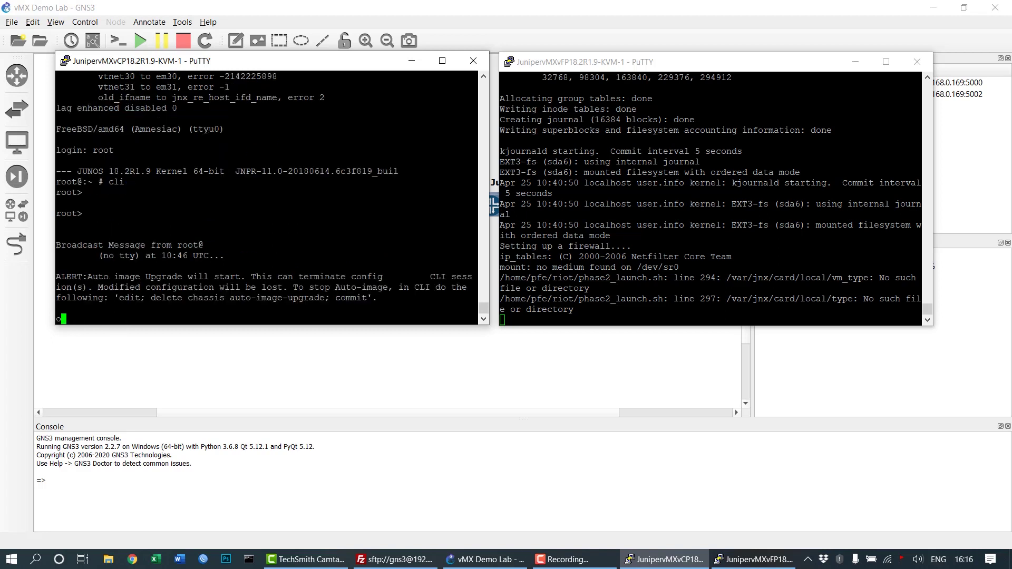
pyautogui.write(' version')
pyautogui.press('Return')
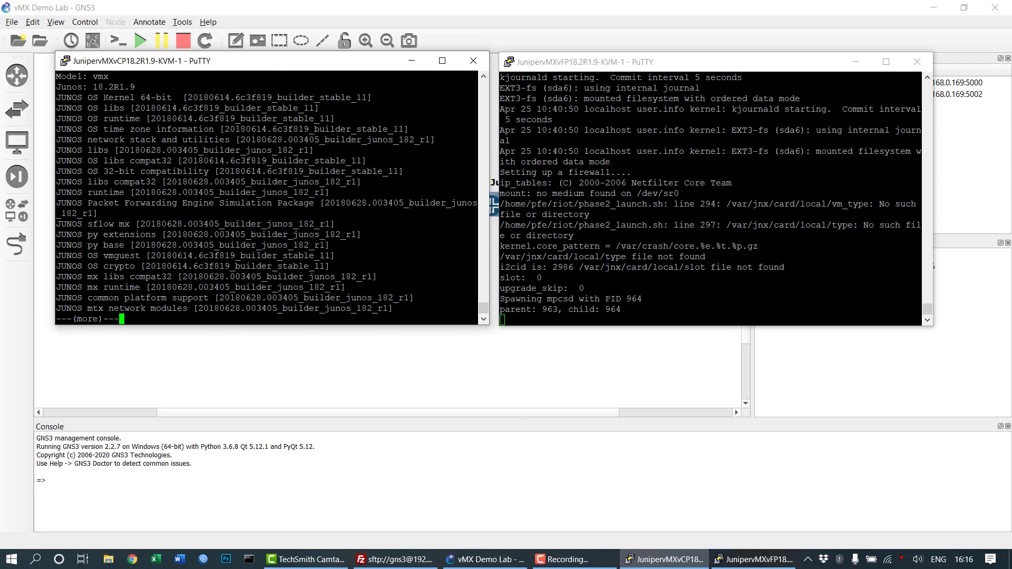
pyautogui.moveTo(84, 86); pyautogui.dragTo(478, 86)
pyautogui.click(478, 86)
pyautogui.hotkey('alt', 'Tab')
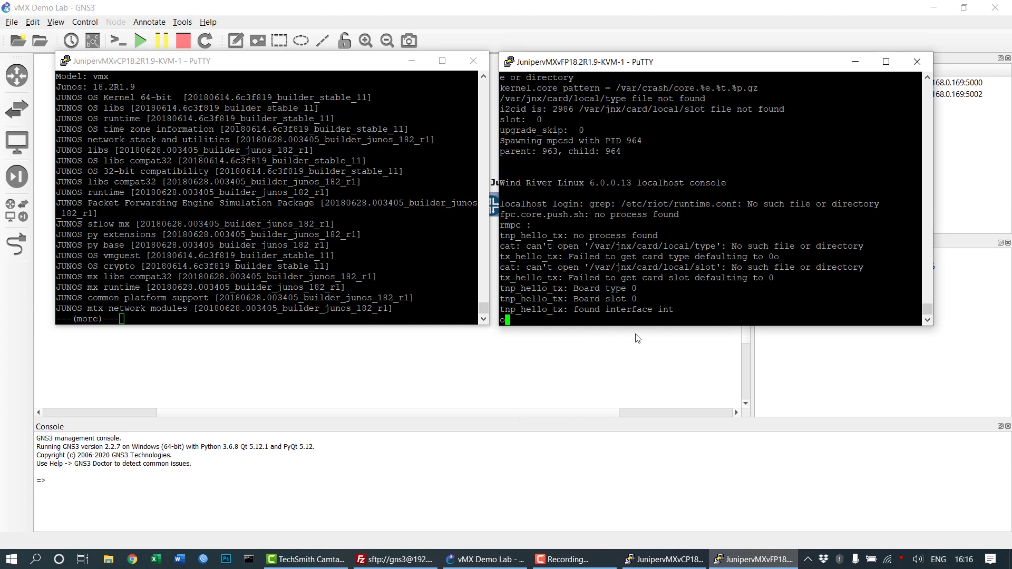
pyautogui.hotkey('alt', 'Tab')
pyautogui.press('Return')
pyautogui.press('Return')
pyautogui.press('Return')
pyautogui.press('Return')
pyautogui.press('Return')
pyautogui.press('Return')
pyautogui.press('Return')
pyautogui.press('Return')
pyautogui.press('Return')
pyautogui.press('Return')
pyautogui.press('Return')
pyautogui.press('Return')
pyautogui.press('Return')
pyautogui.press('Return')
pyautogui.press('Return')
pyautogui.press('Return')
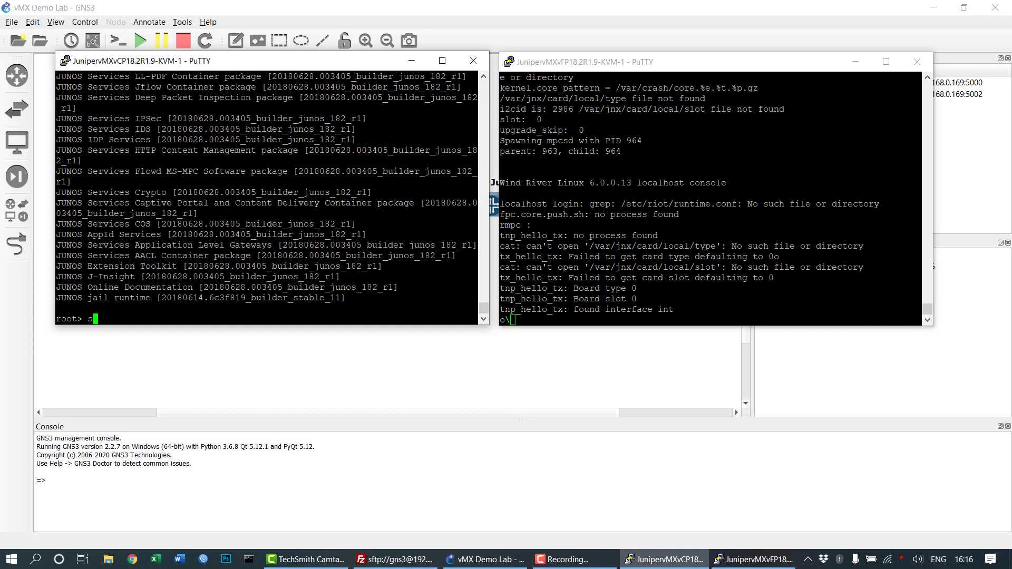
pyautogui.write('how interfaces')
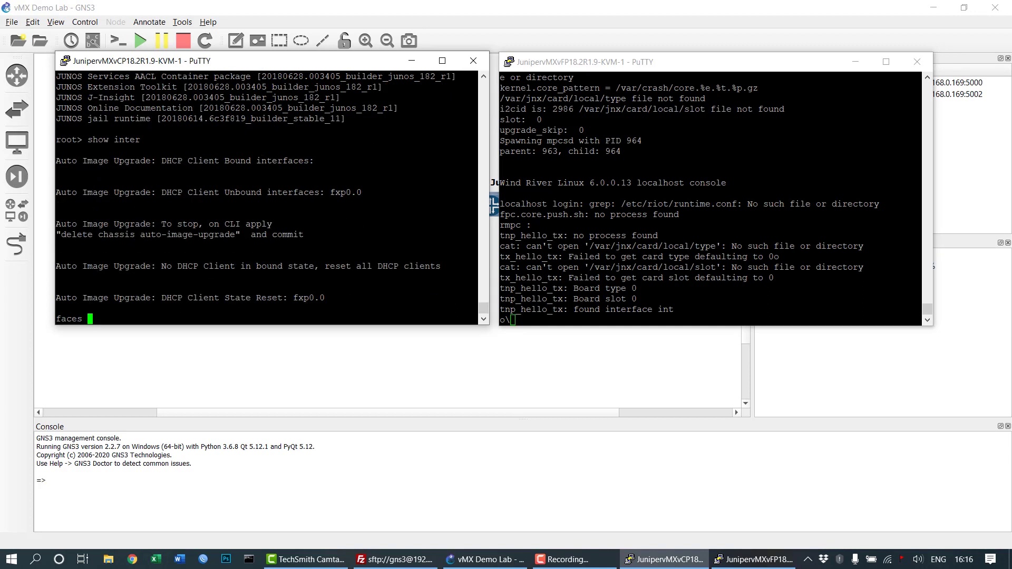
# Maximize the vCP console and run show interfaces, paging then quitting the output.
pyautogui.doubleClick(368, 63)
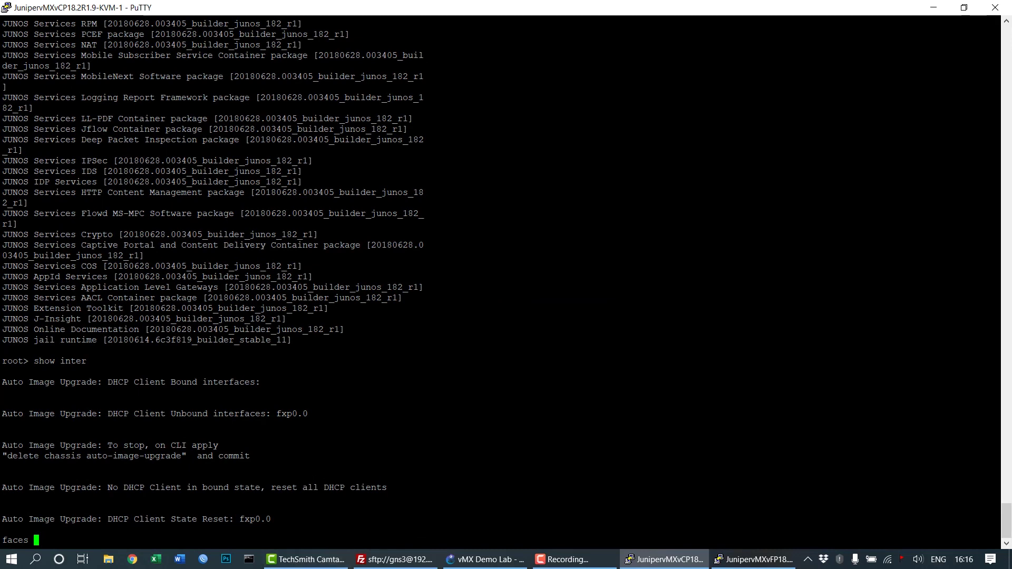
pyautogui.moveTo(2, 457); pyautogui.dragTo(187, 457)
pyautogui.click(187, 456)
pyautogui.press('Return')
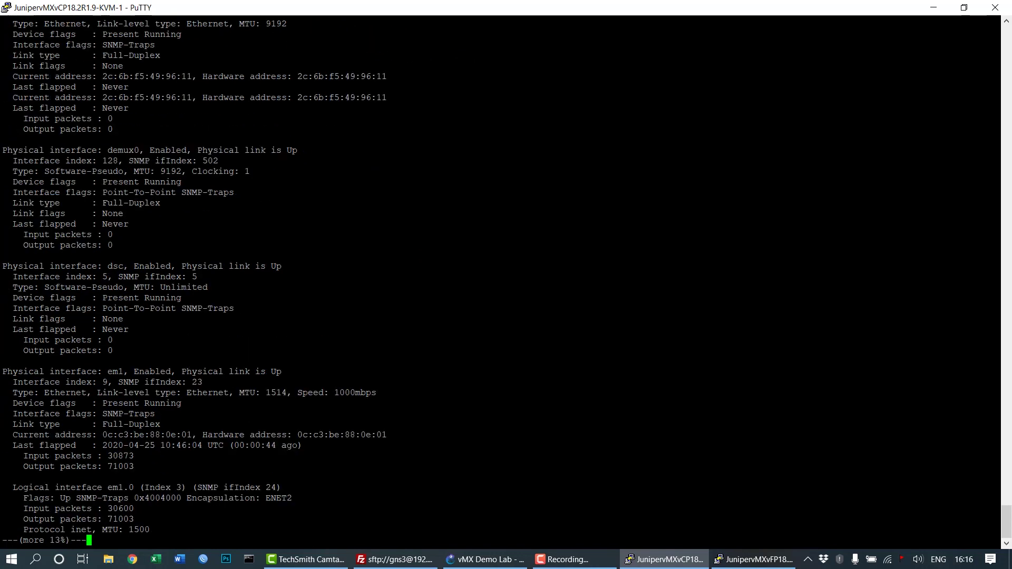
pyautogui.press('space')
pyautogui.press('q')
pyautogui.press('Return')
pyautogui.press('Return')
pyautogui.press('Return')
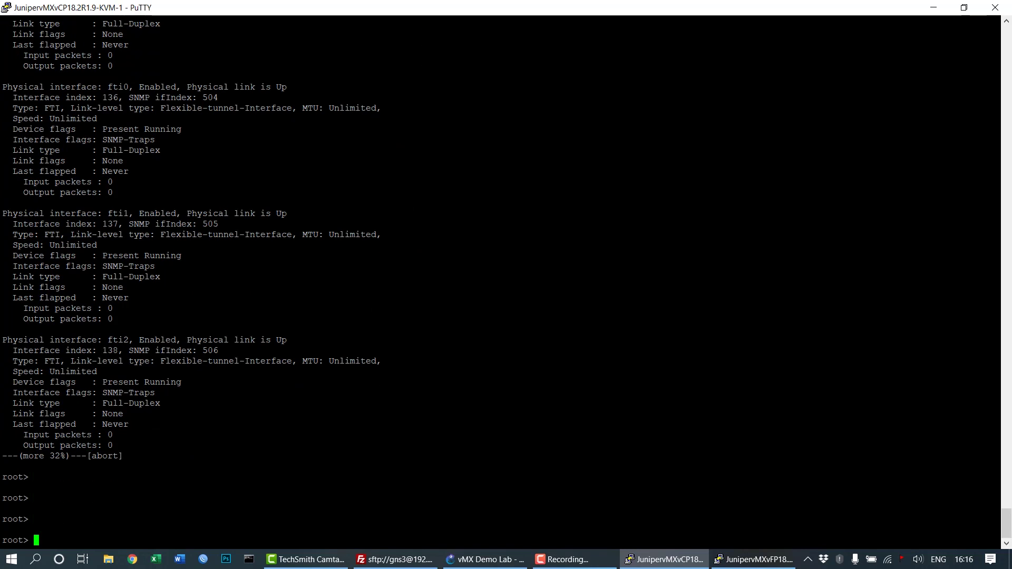
# Enter configuration mode and delete chassis auto-image-upgrade.
pyautogui.write('configure')
pyautogui.press('Return')
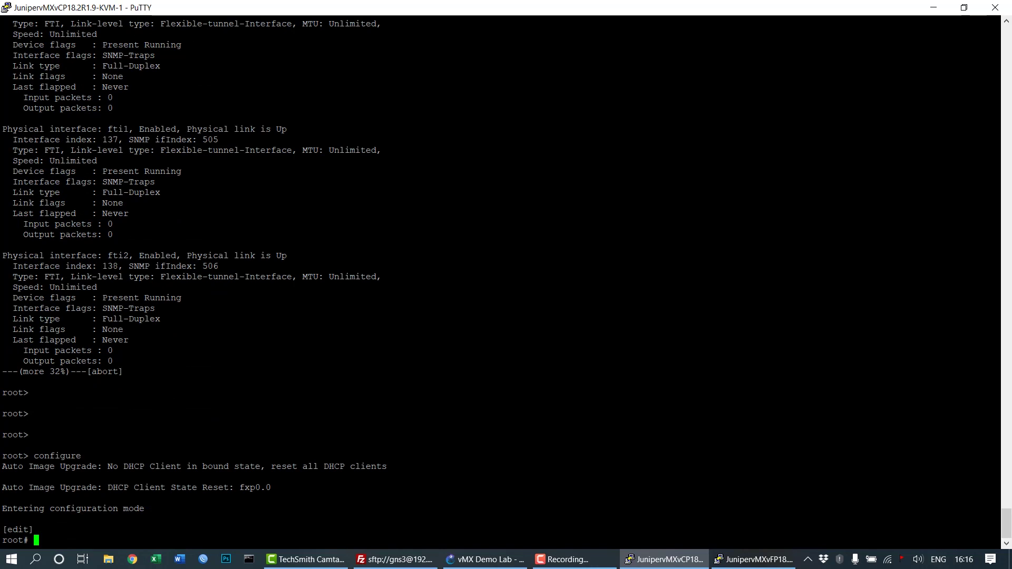
pyautogui.write('delete chassis aut')
pyautogui.press('Tab')
pyautogui.press('Return')
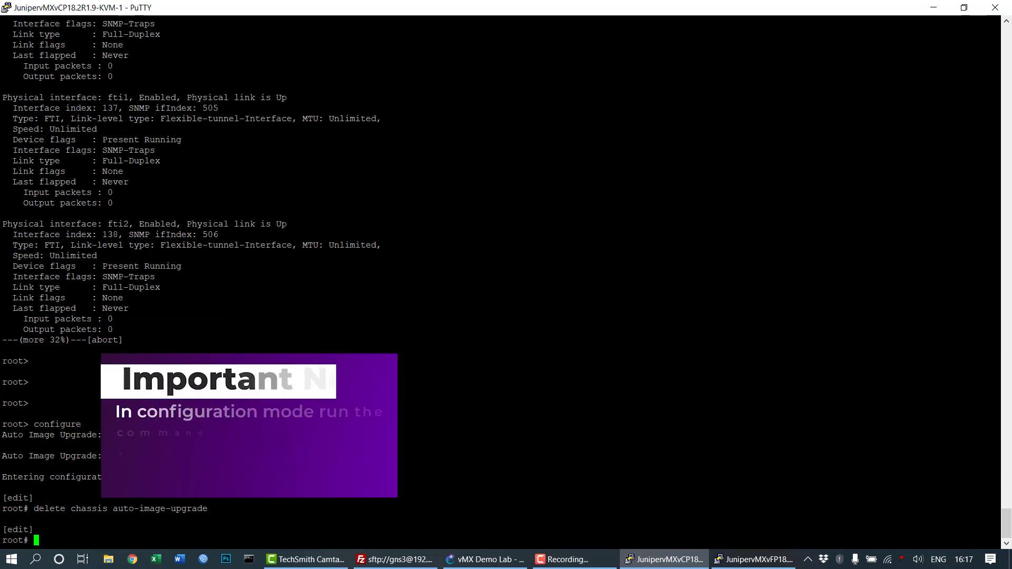
# Commit the change and exit back to operational mode.
pyautogui.write('commi')
pyautogui.press('BackSpace')
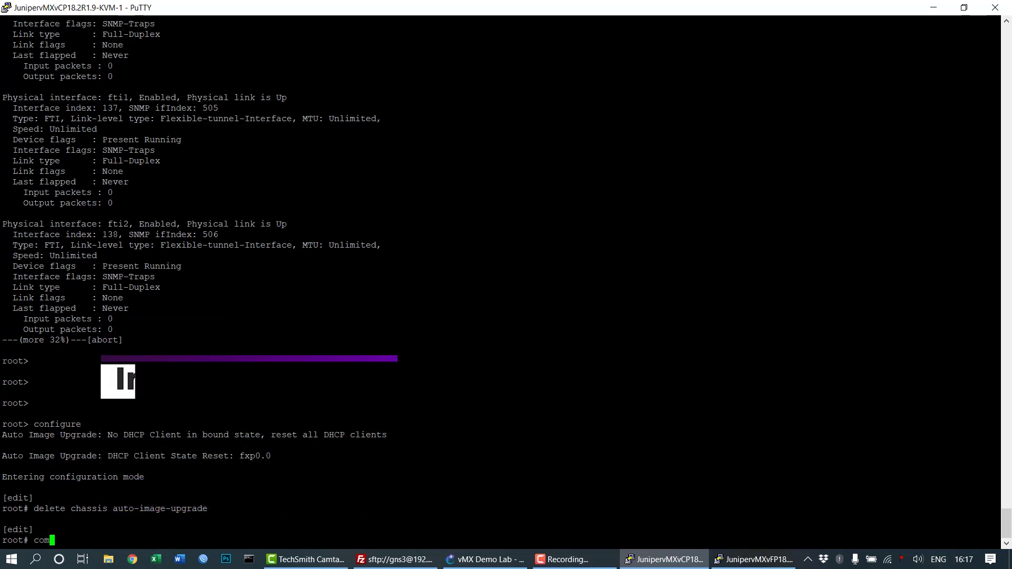
pyautogui.write('it')
pyautogui.press('Return')
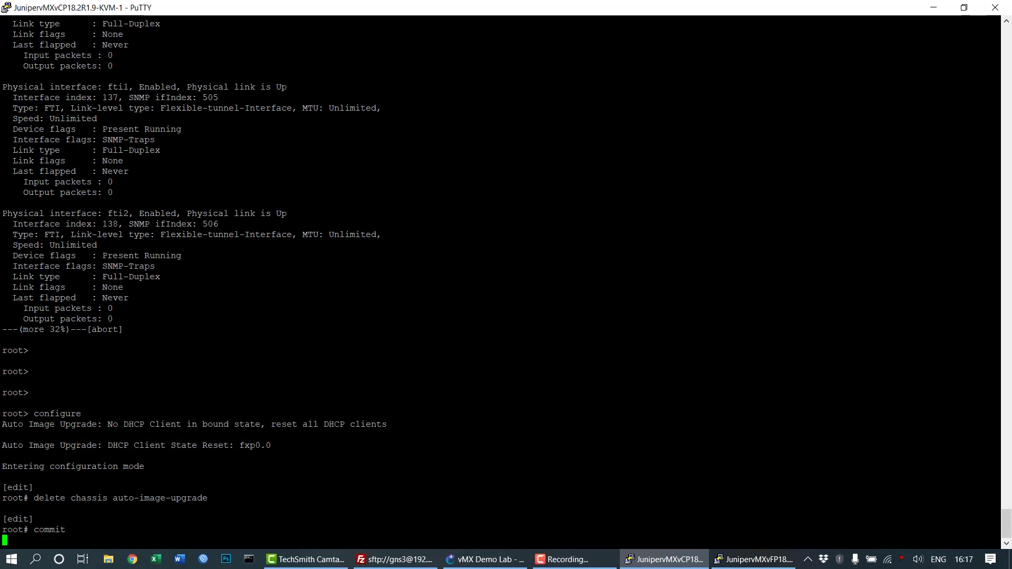
pyautogui.press('Return')
pyautogui.press('Return')
pyautogui.write('exit')
pyautogui.press('Return')
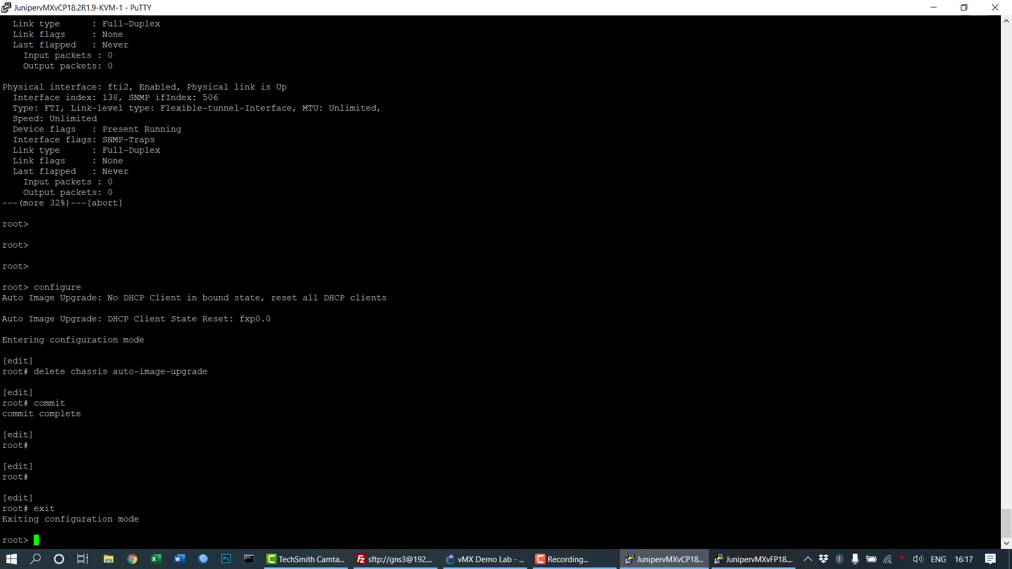
pyautogui.press('Return')
pyautogui.press('Return')
# List vCP interfaces with show interfaces terse, noting the em1.0 and fxp0 rows.
pyautogui.write('show ')
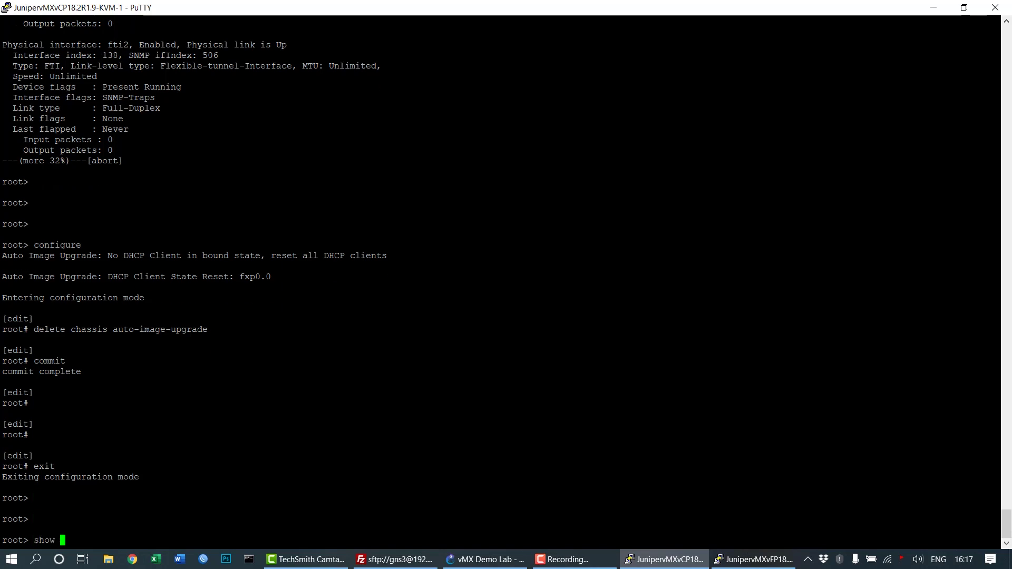
pyautogui.write('interfaces terse')
pyautogui.press('Return')
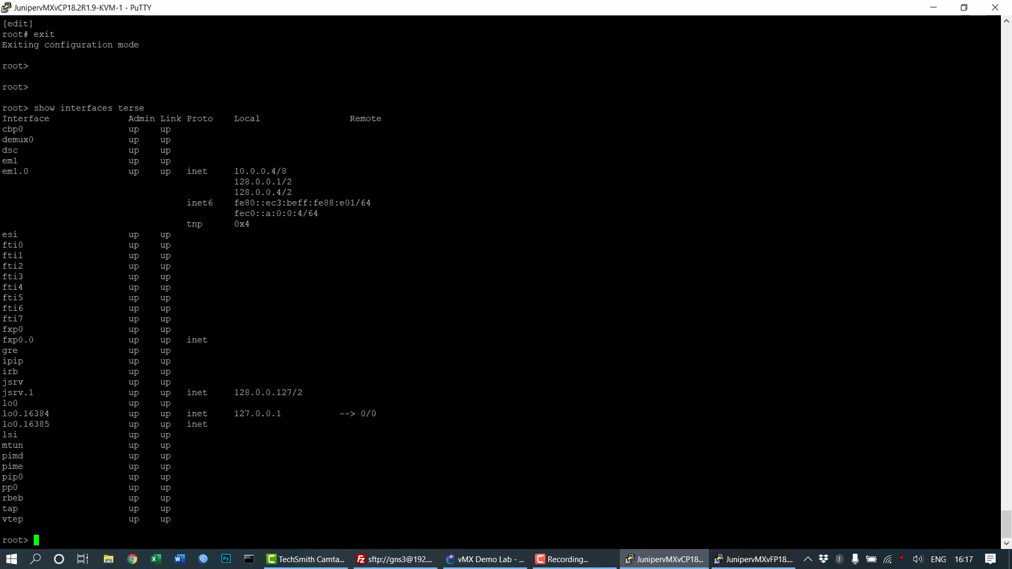
pyautogui.moveTo(2, 171); pyautogui.dragTo(348, 228)
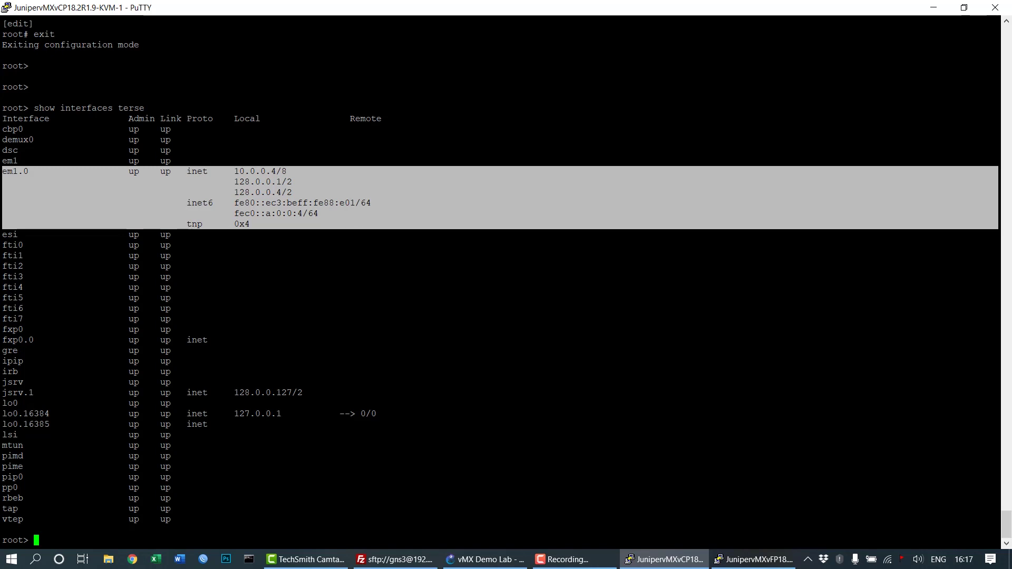
pyautogui.moveTo(2, 330); pyautogui.dragTo(211, 340)
pyautogui.click(211, 340)
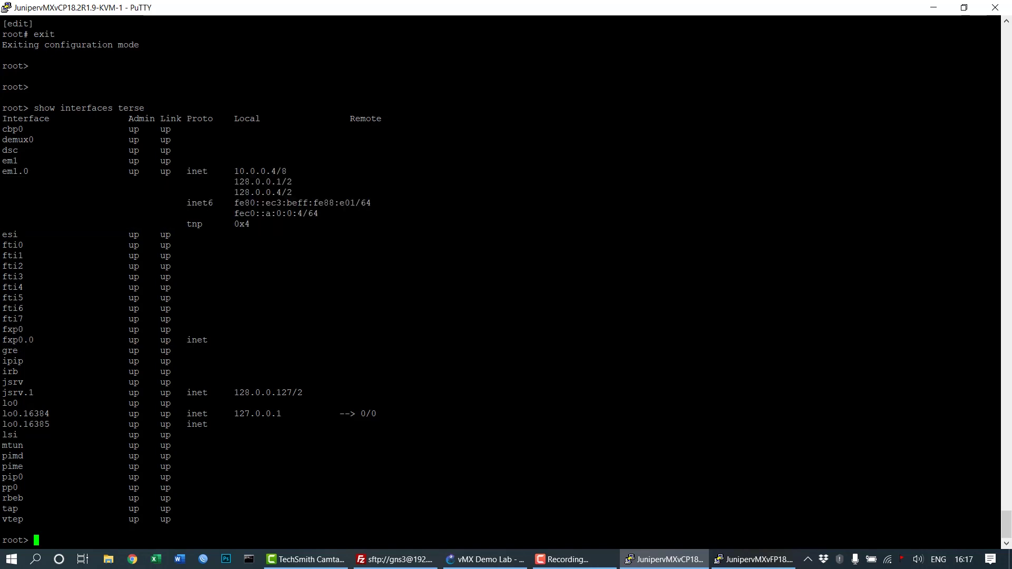
# Ping 128.0.0.16 over interface em1 and stop with Ctrl+C, getting 5/5 replies.
pyautogui.write('ping 128.0.0.16 inter')
pyautogui.press('Tab')
pyautogui.write('face em0')
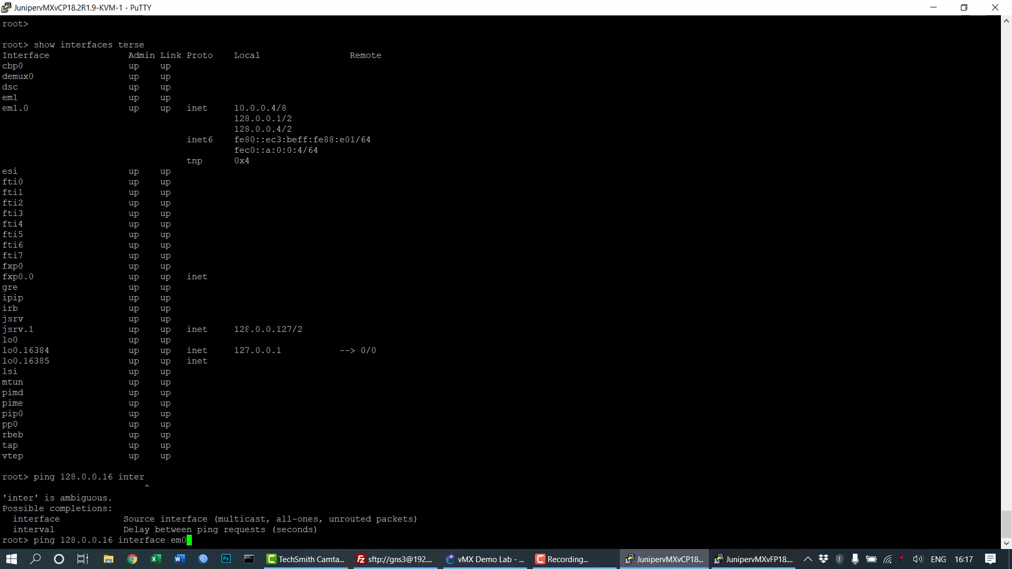
pyautogui.press('Return')
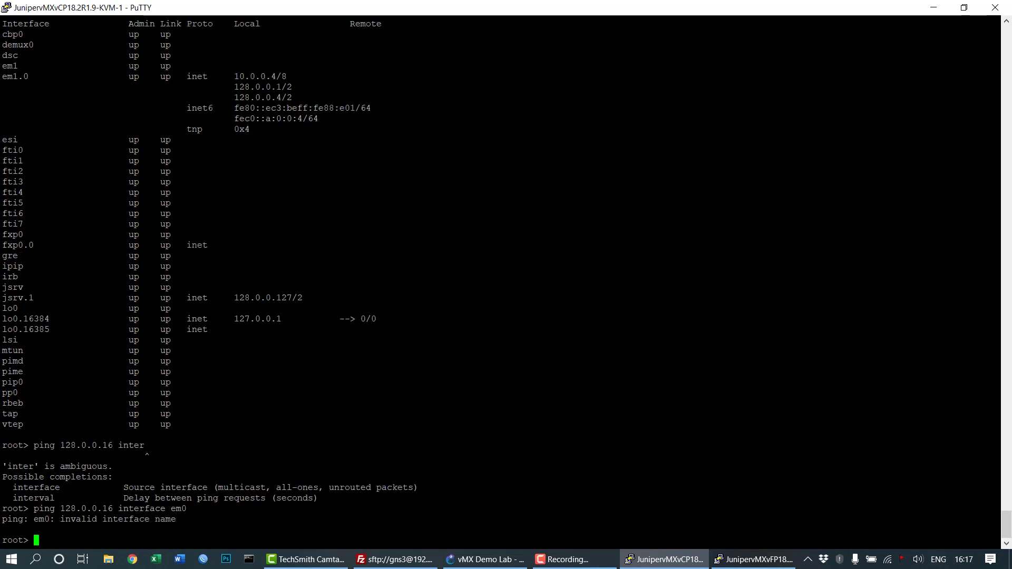
pyautogui.press('Up')
pyautogui.write('1')
pyautogui.press('Left')
pyautogui.press('BackSpace')
pyautogui.press('Return')
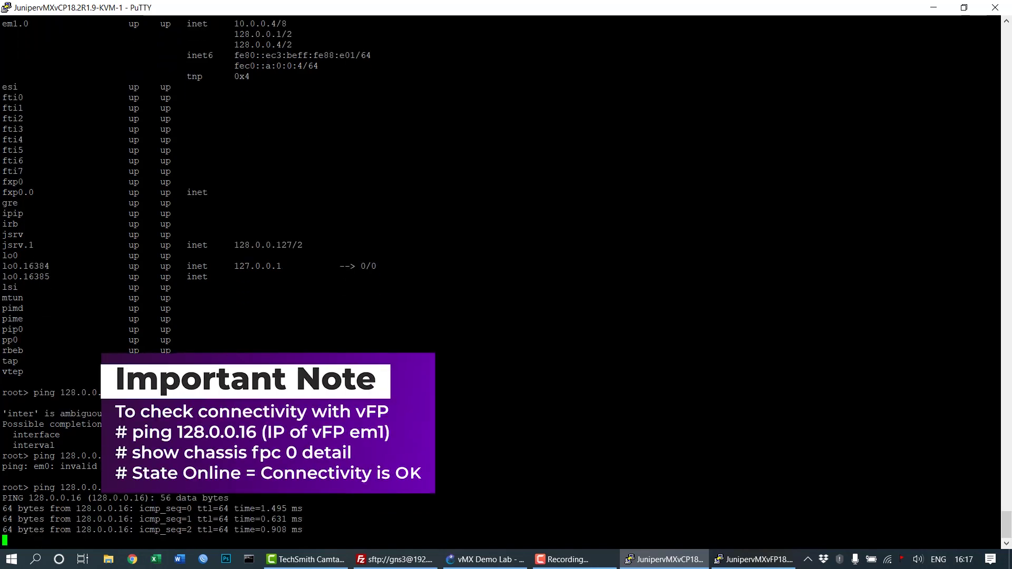
pyautogui.hotkey('ctrl', 'c')
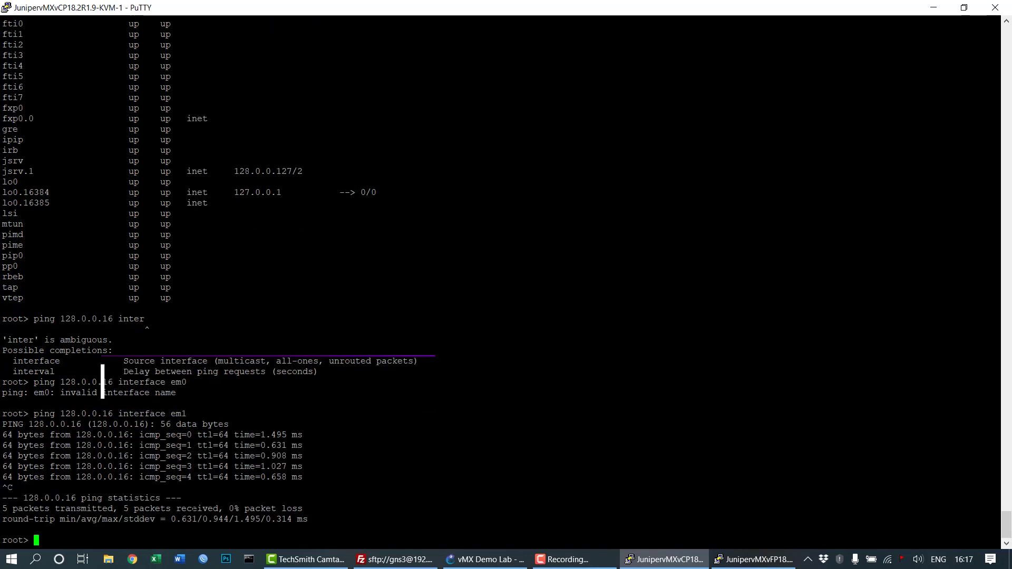
pyautogui.moveTo(87, 424); pyautogui.dragTo(145, 425)
# Log in to the vFP console as root with an empty password.
pyautogui.click(754, 560)
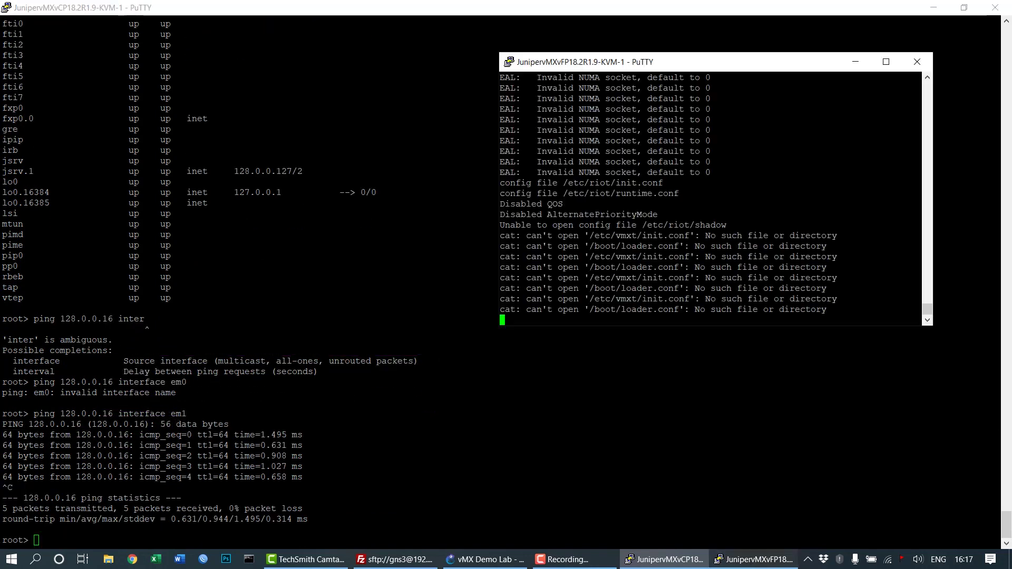
pyautogui.press('Return')
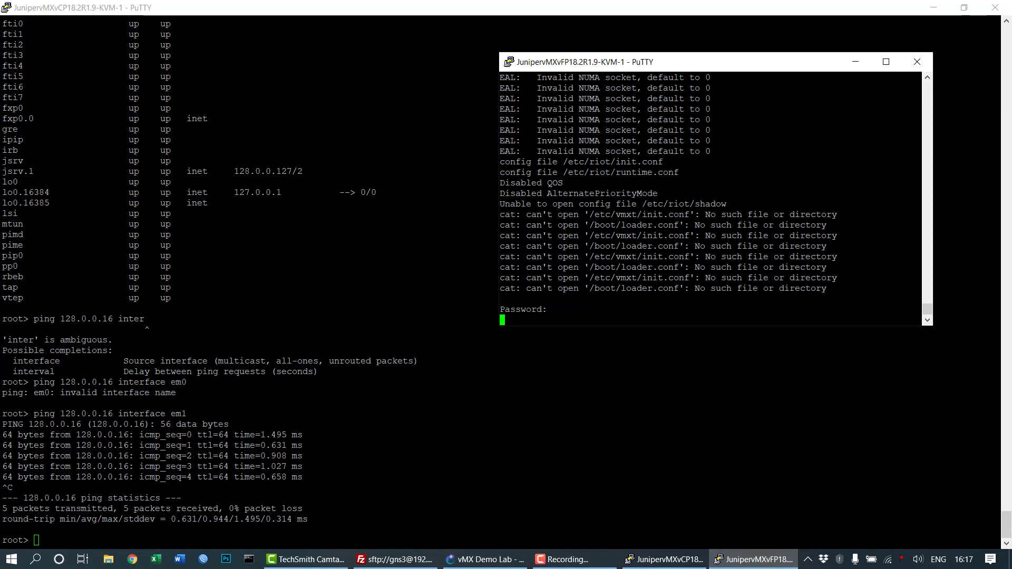
pyautogui.press('Return')
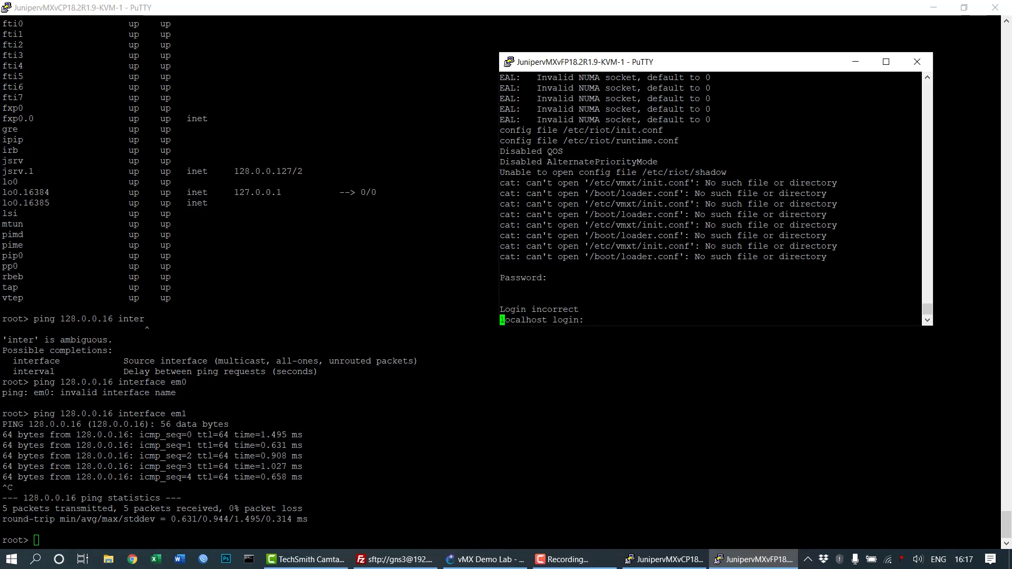
pyautogui.press('Return')
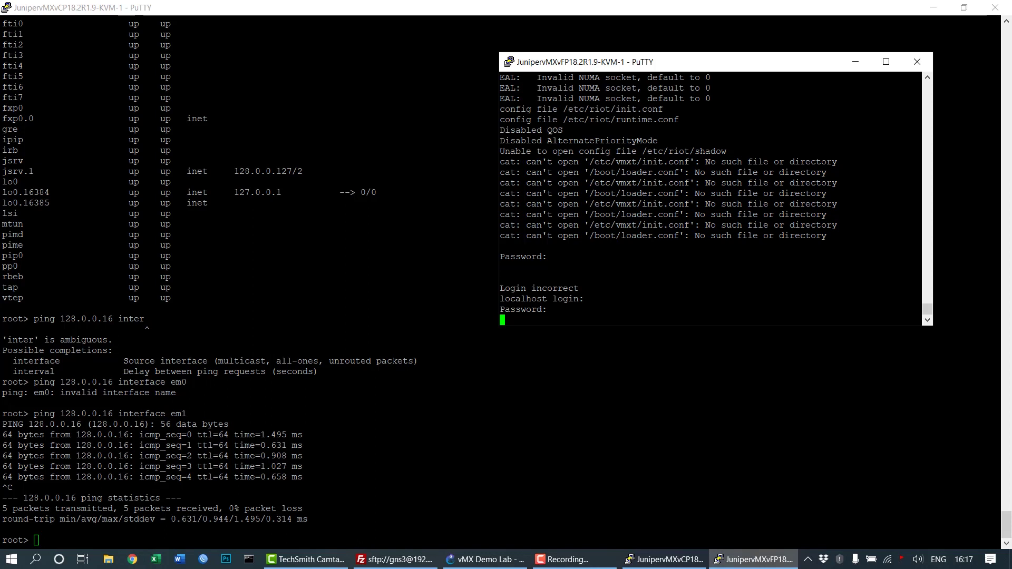
pyautogui.write('root')
pyautogui.press('Return')
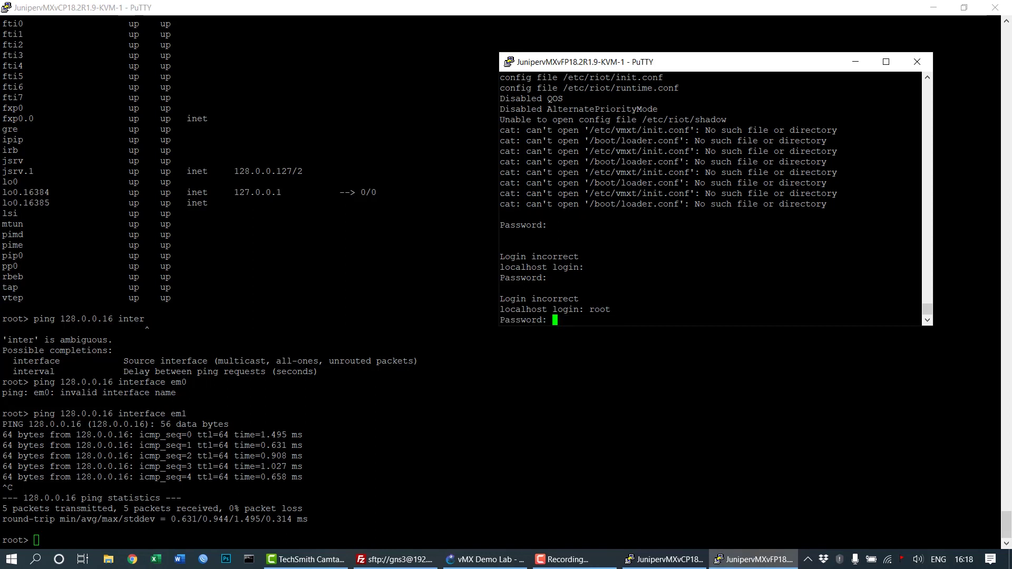
pyautogui.press('Return')
# Run ifconfig on the vFP and confirm 128.0.0.16 on its int interface.
pyautogui.press('Return')
pyautogui.press('Return')
pyautogui.press('Return')
pyautogui.press('Return')
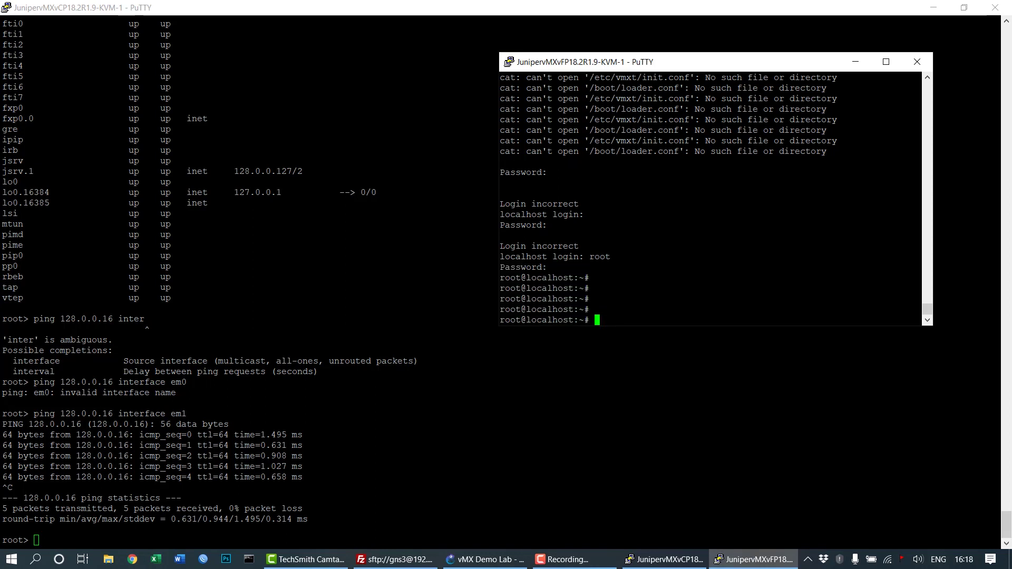
pyautogui.write('ifconfig')
pyautogui.press('Return')
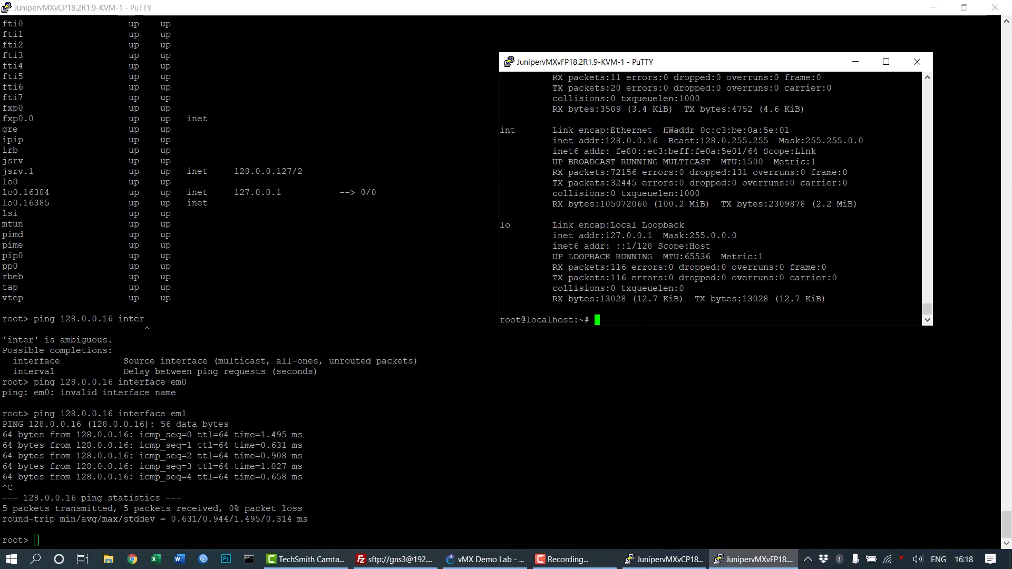
pyautogui.moveTo(600, 140); pyautogui.dragTo(660, 139)
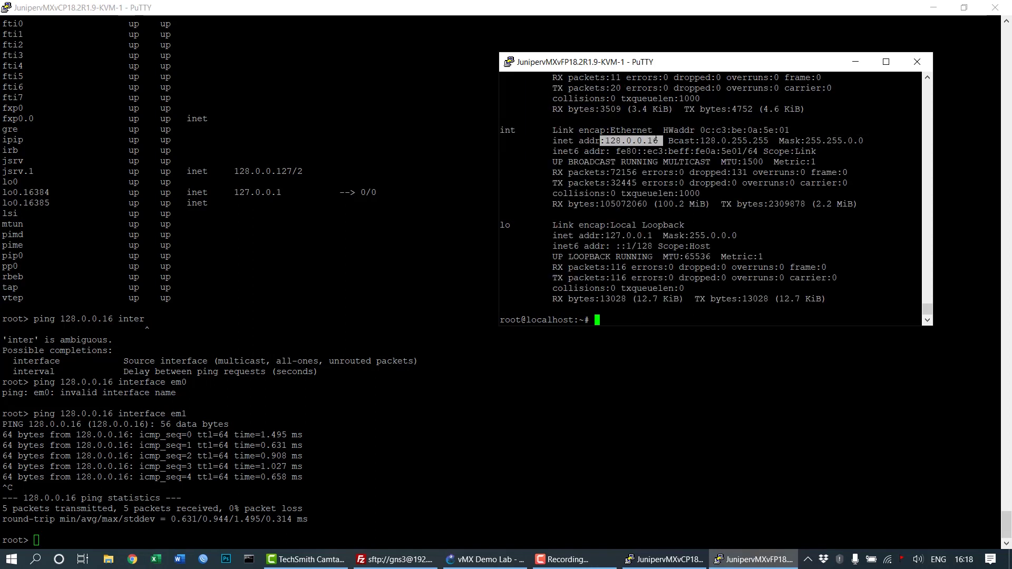
pyautogui.scroll(4, 712, 201)
pyautogui.scroll(-4, 712, 200)
# Minimize the vFP console and run show chassis fpc 0 and its detail view, showing slot 0 Online.
pyautogui.click(858, 64)
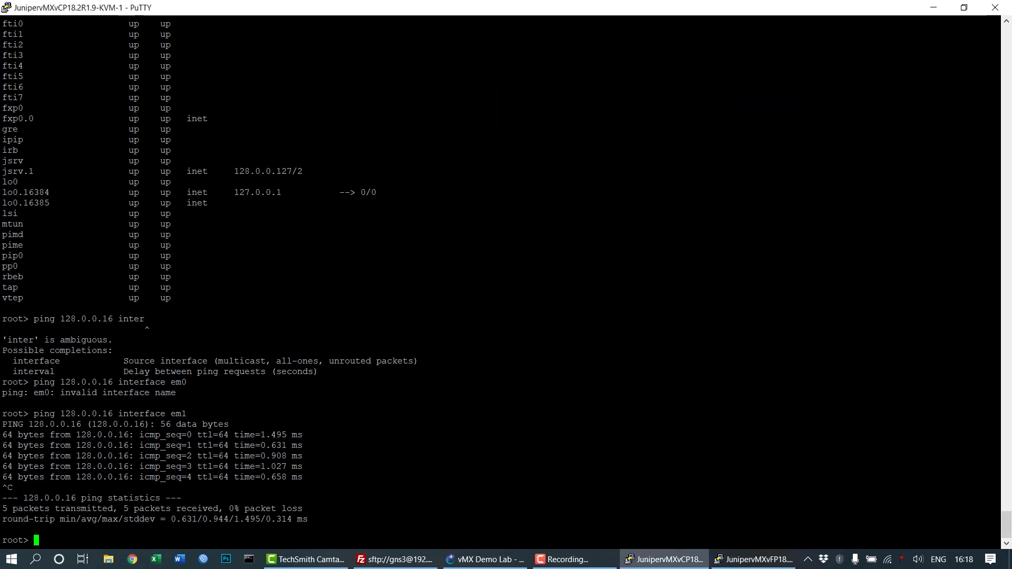
pyautogui.write('show fp')
pyautogui.press('Return')
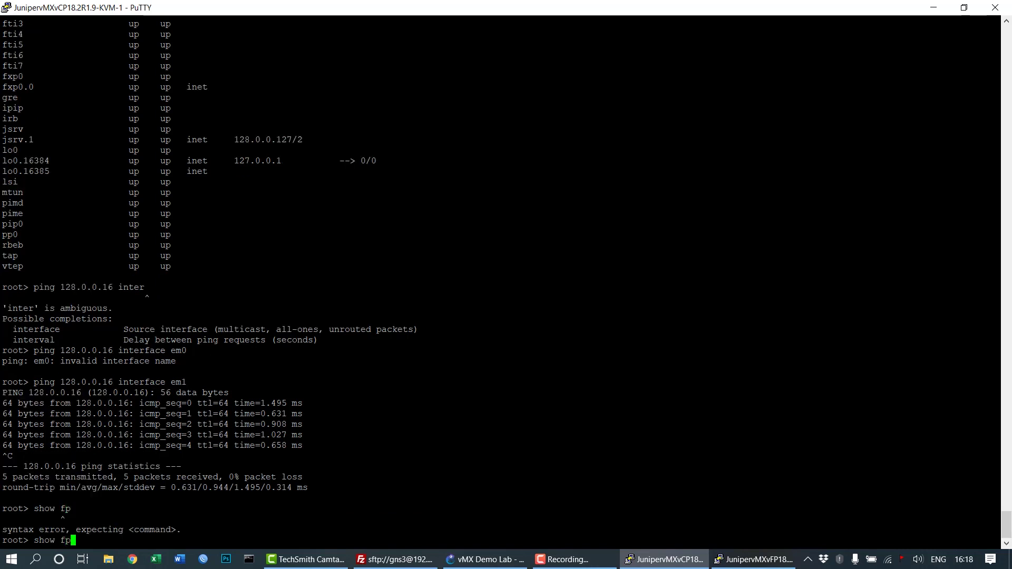
pyautogui.press('BackSpace')
pyautogui.press('BackSpace')
pyautogui.write('chassis fpc ')
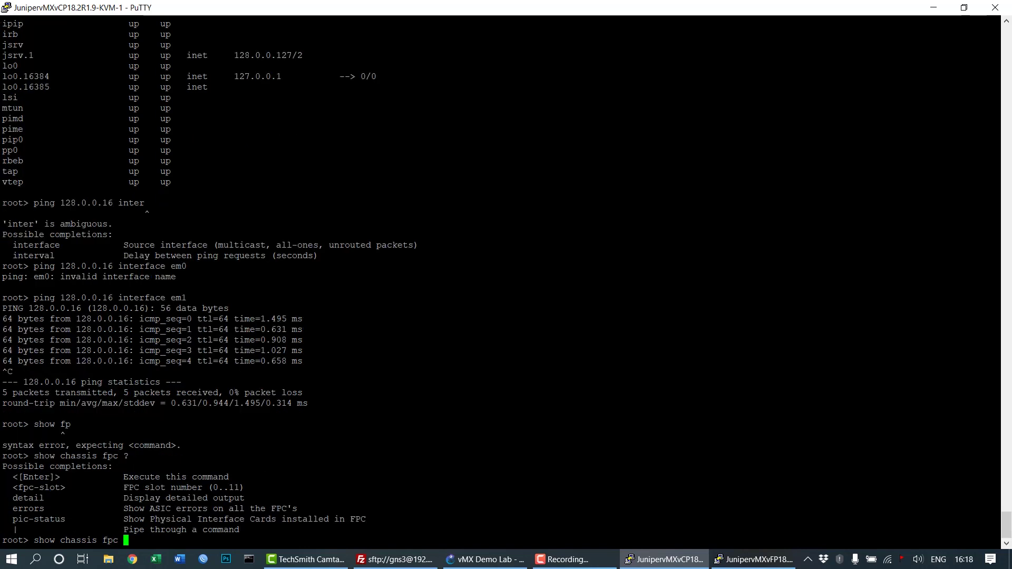
pyautogui.write('?0 ?')
pyautogui.press('Return')
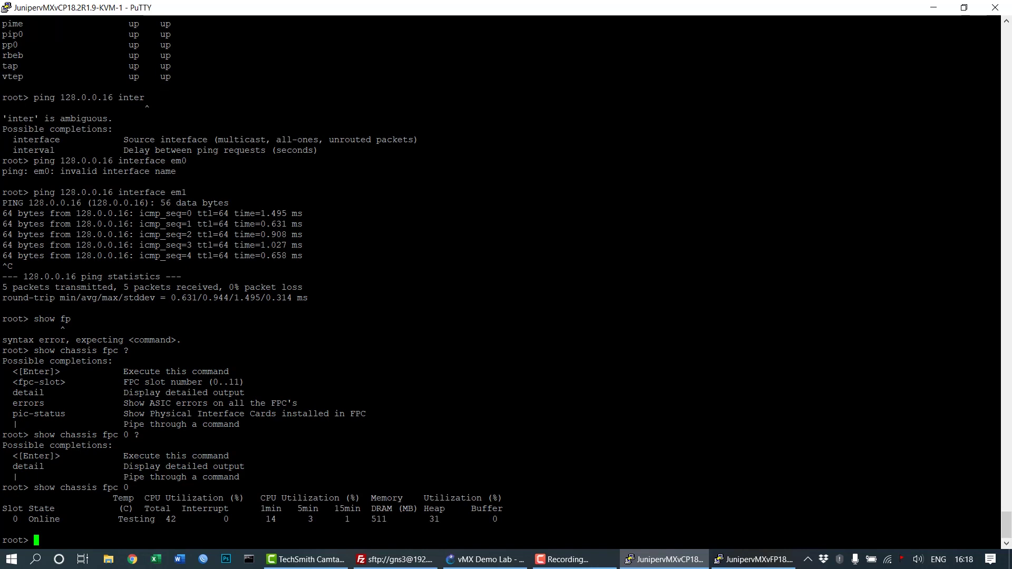
pyautogui.press('Up')
pyautogui.write('detail')
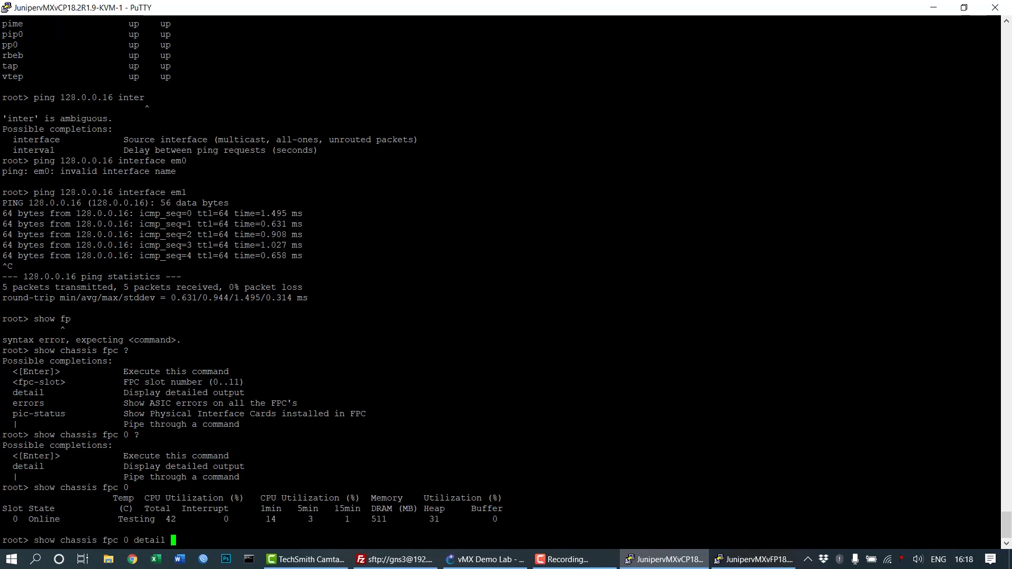
pyautogui.press('Return')
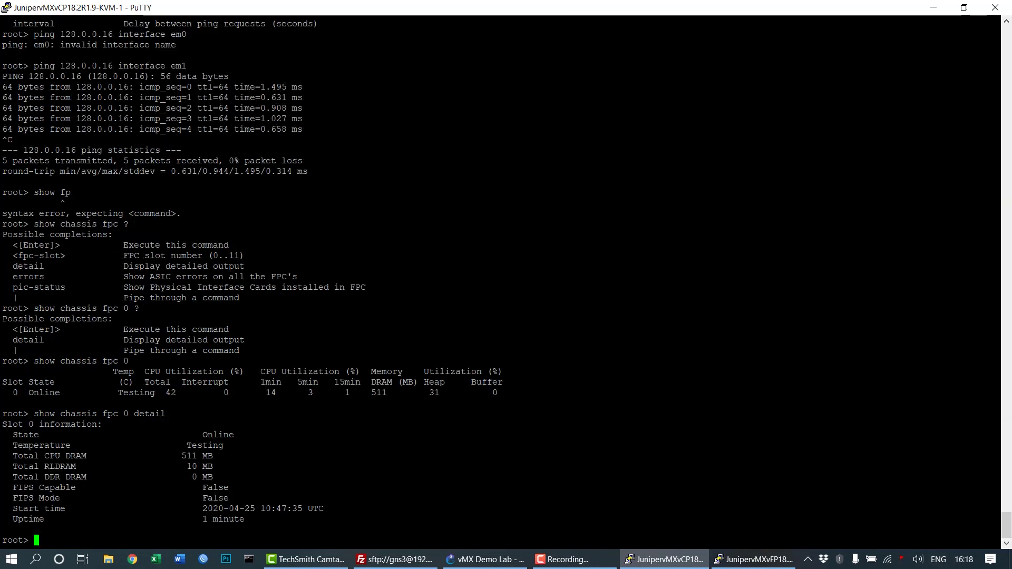
pyautogui.moveTo(3, 414); pyautogui.dragTo(371, 525)
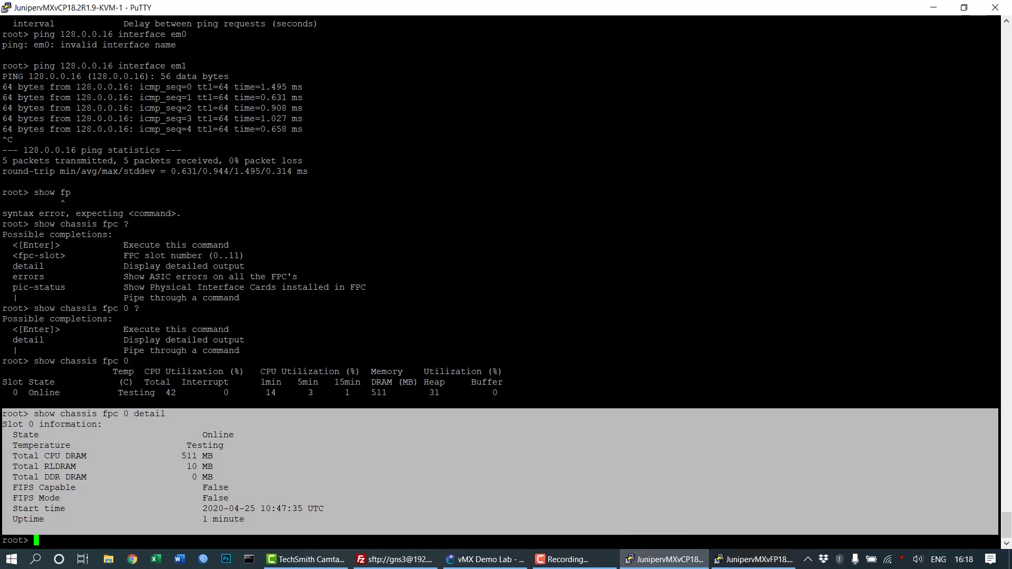
# Suspend the vCP–vFP link in GNS3 and rerun show chassis fpc 0 detail on the vCP.
pyautogui.click(484, 561)
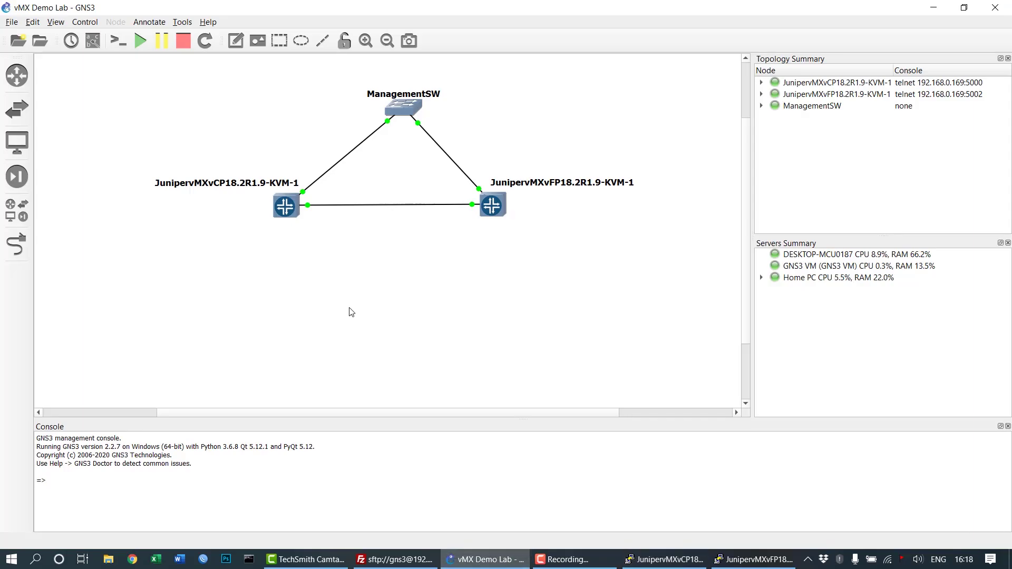
pyautogui.rightClick(380, 205)
pyautogui.click(395, 241)
pyautogui.click(678, 560)
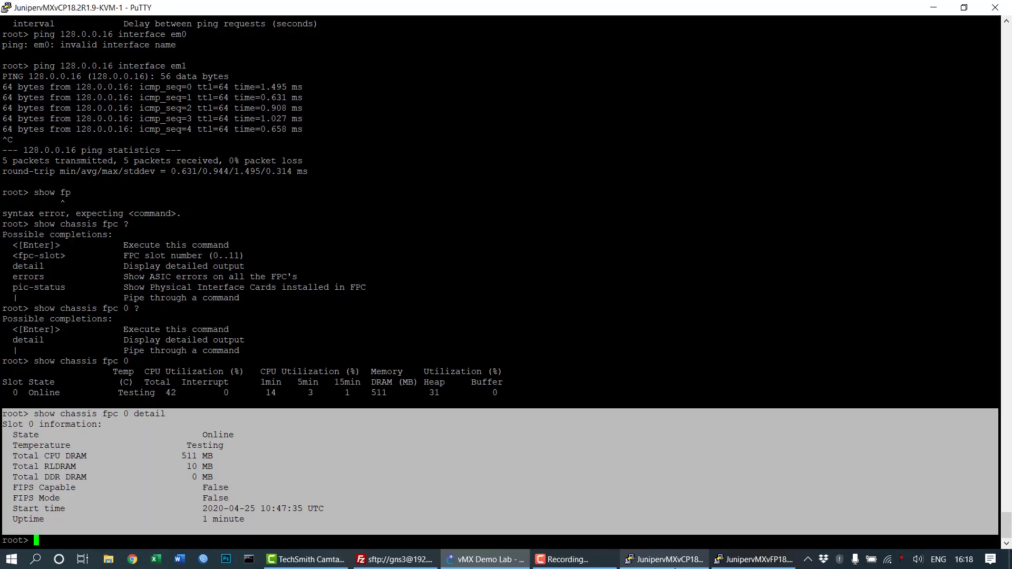
pyautogui.click(557, 438)
pyautogui.press('Up')
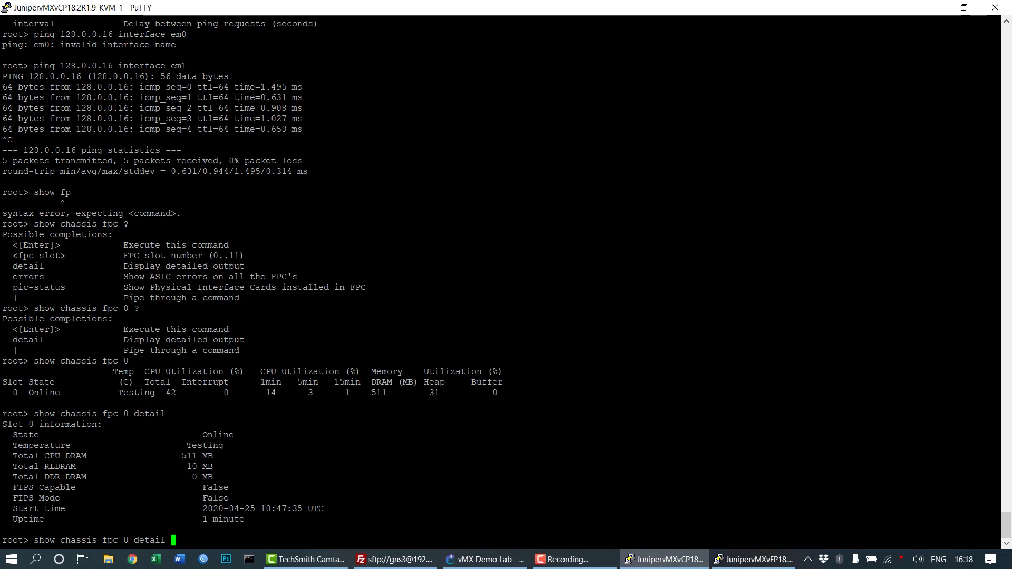
pyautogui.press('Return')
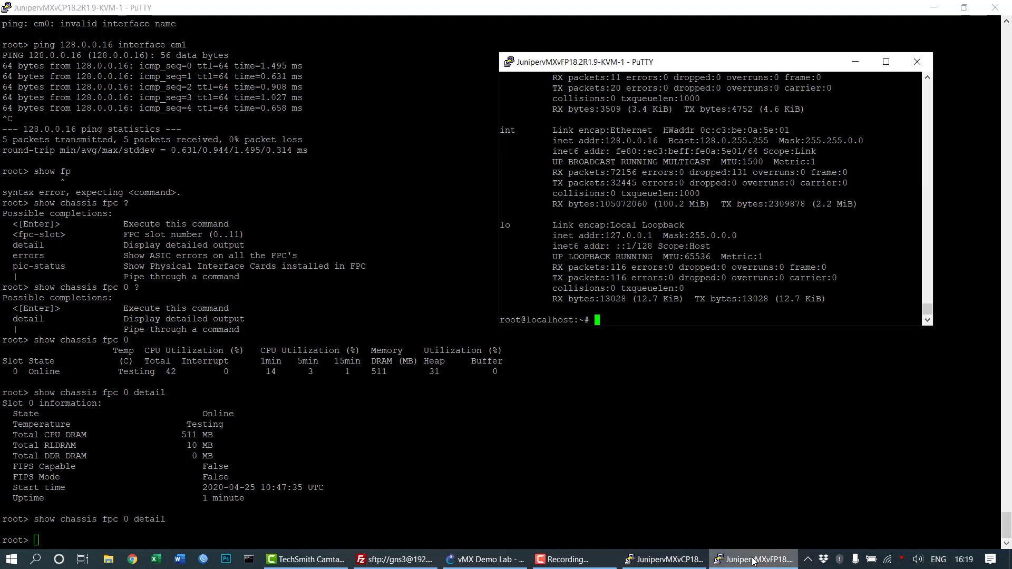
# Resume the suspended vCP–vFP link and bring the vCP and vFP consoles forward.
pyautogui.click(495, 561)
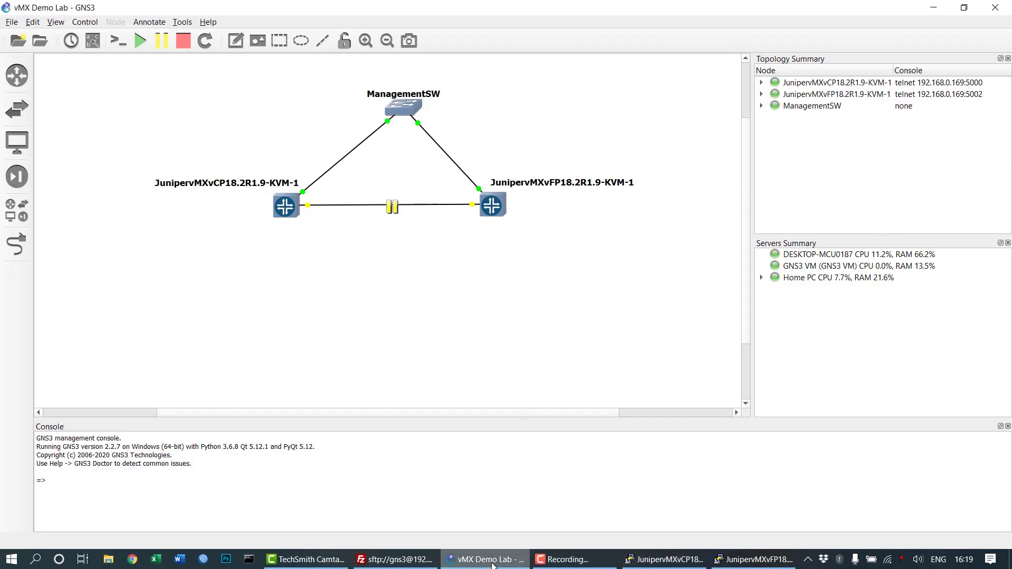
pyautogui.rightClick(396, 210)
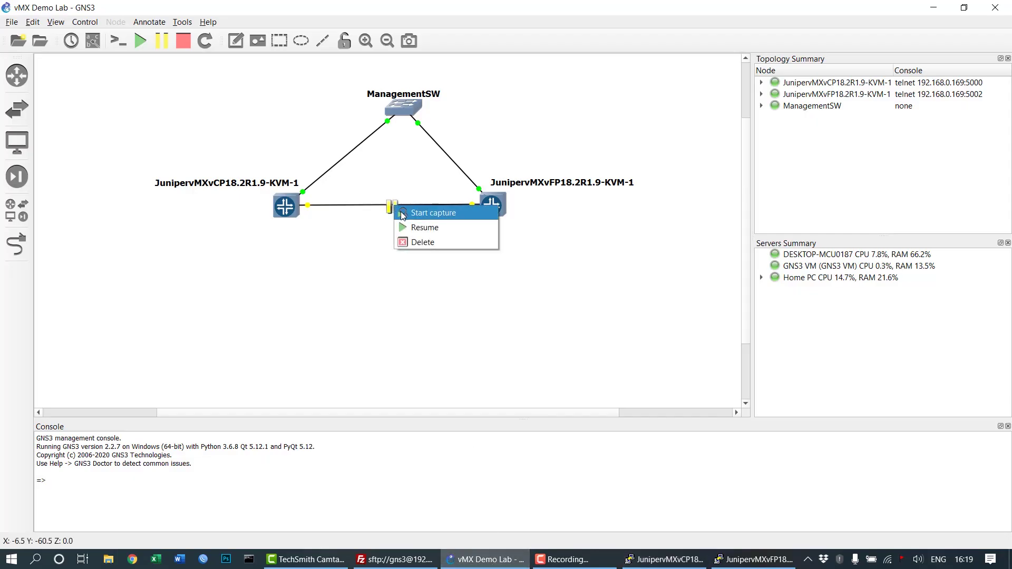
pyautogui.click(413, 228)
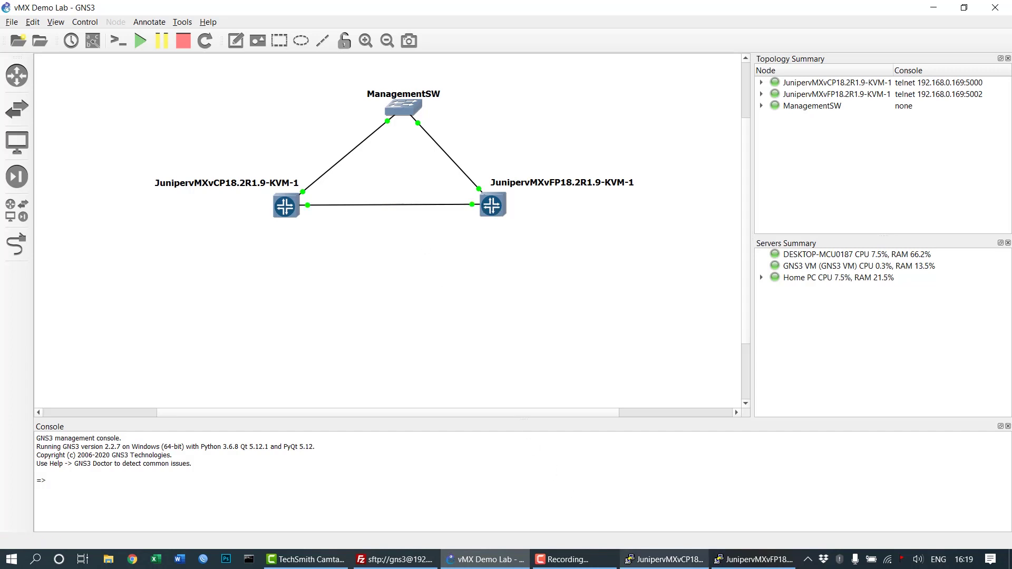
pyautogui.click(666, 560)
pyautogui.click(745, 564)
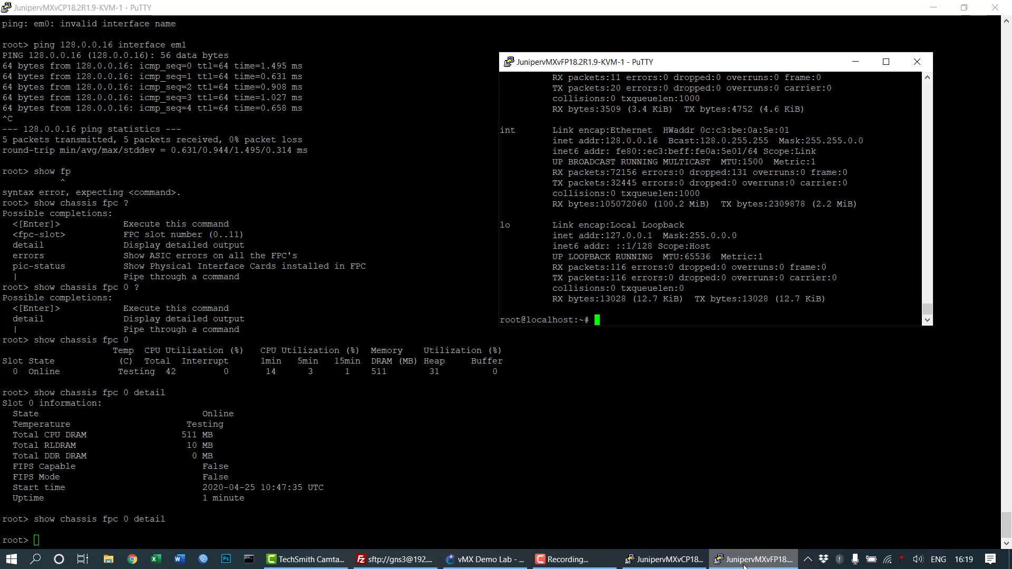
# Run 'mpc :' on the vFP console to restart its forwarding process.
pyautogui.write('mpc :')
pyautogui.press('Return')
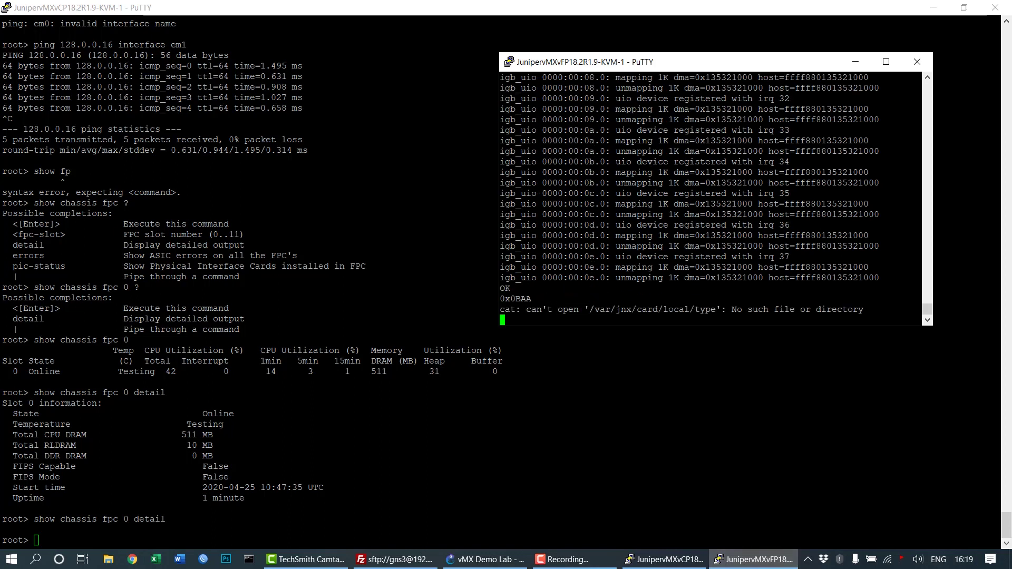
pyautogui.scroll(8, 773, 195)
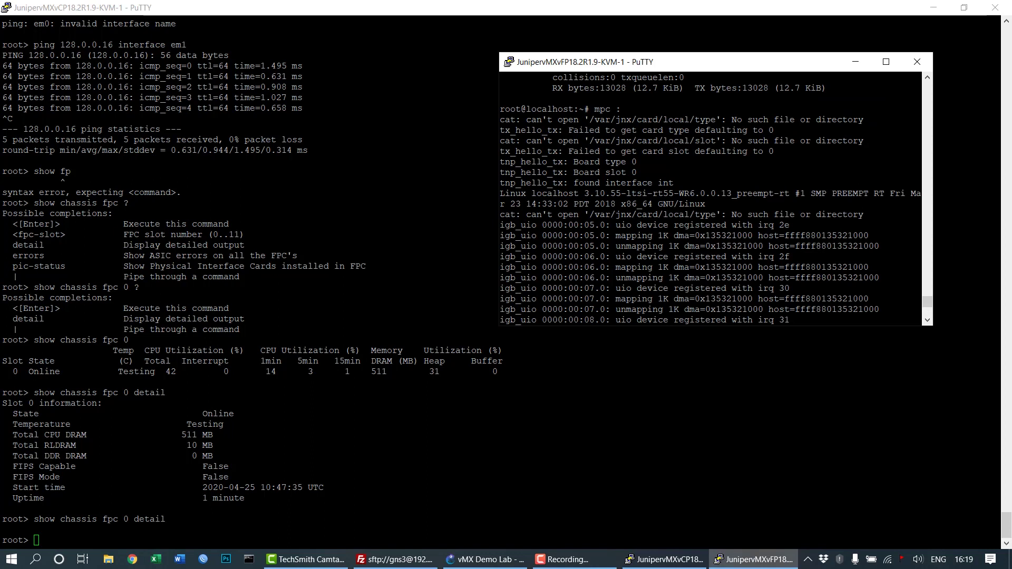
# Rerun show chassis fpc 0 detail on the vCP until FPC 0 changes from Present to Online.
pyautogui.hotkey('alt', 'Tab')
pyautogui.press('Up')
pyautogui.press('Return')
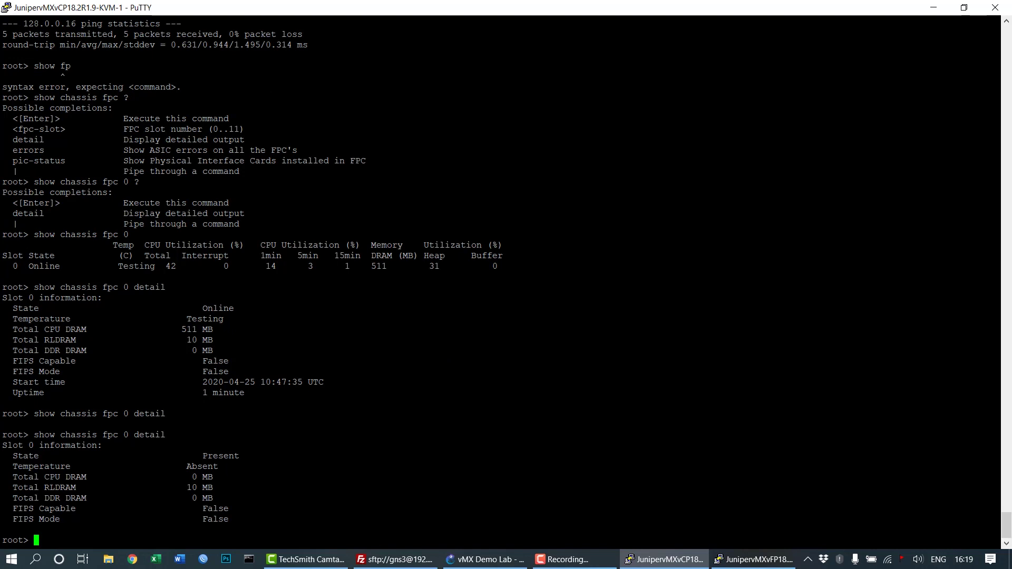
pyautogui.moveTo(192, 308); pyautogui.dragTo(232, 310)
pyautogui.moveTo(203, 456); pyautogui.dragTo(248, 457)
pyautogui.click(248, 456)
pyautogui.press('Up')
pyautogui.press('Return')
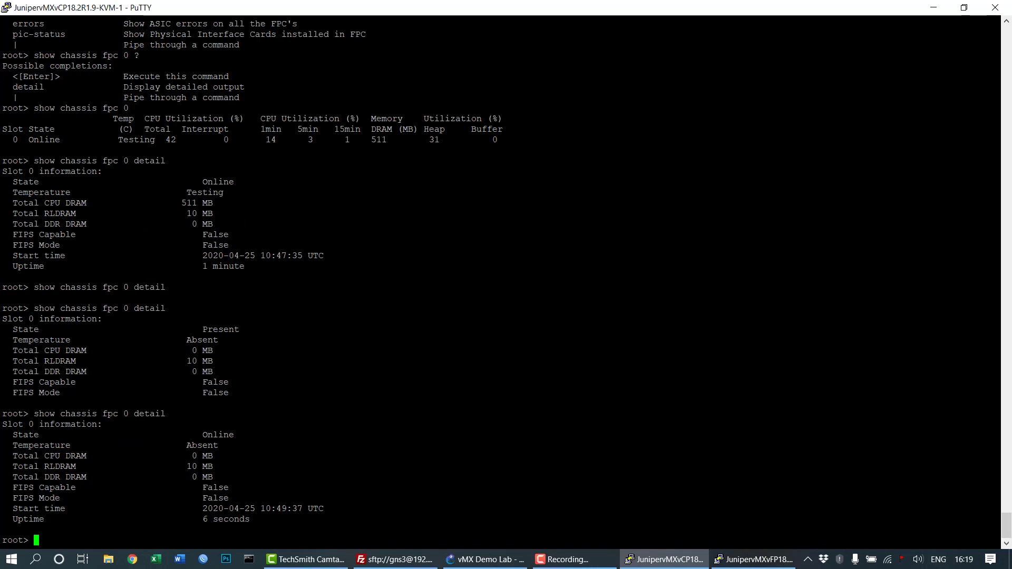
pyautogui.moveTo(192, 434); pyautogui.dragTo(263, 434)
pyautogui.click(263, 435)
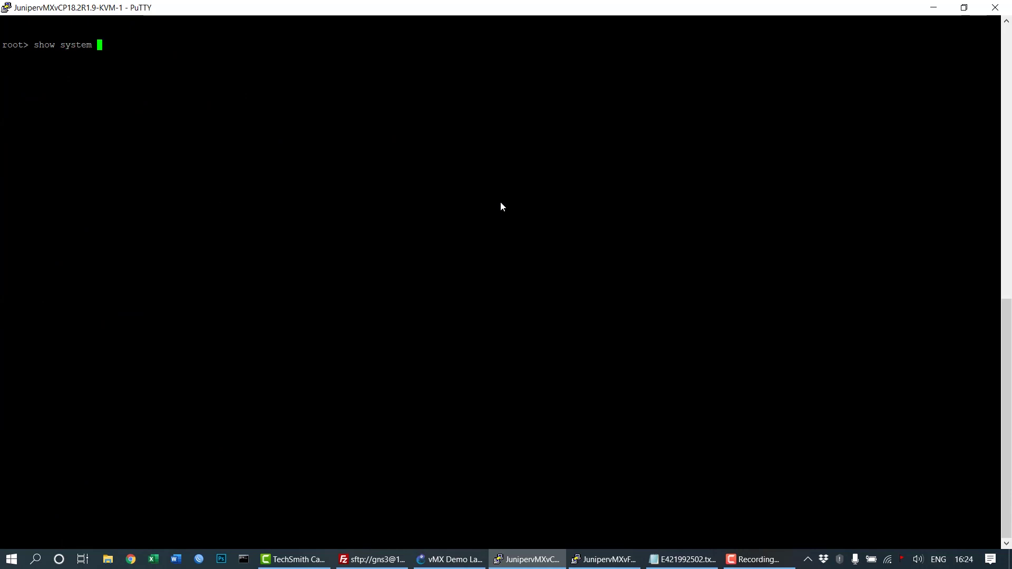
# Show installed licenses (none), then run 'request system license add terminal' to await a key.
pyautogui.write('license')
pyautogui.press('Return')
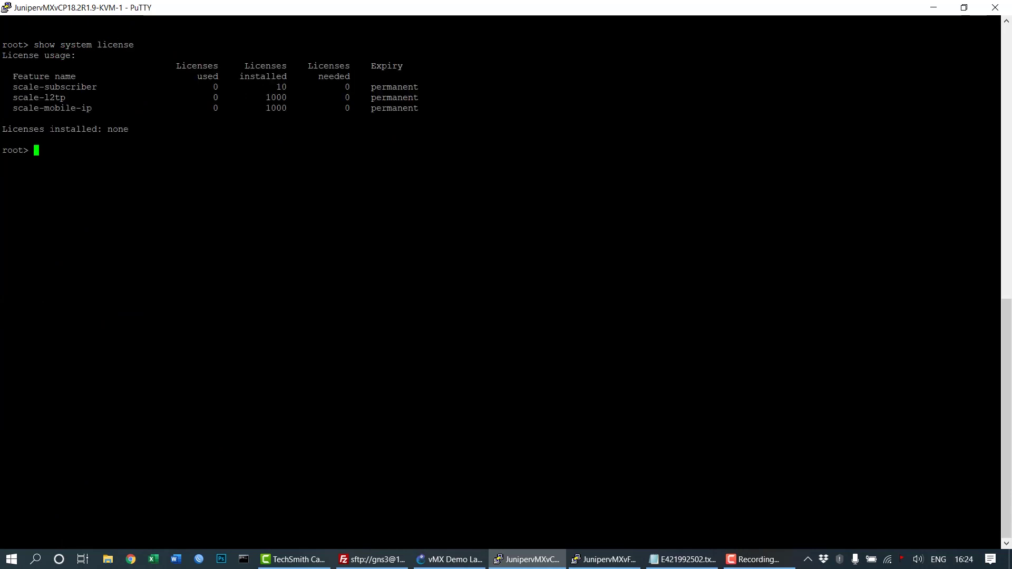
pyautogui.write('request system add')
pyautogui.press('Return')
pyautogui.press('BackSpace')
pyautogui.press('BackSpace')
pyautogui.press('BackSpace')
pyautogui.write('license add terminal')
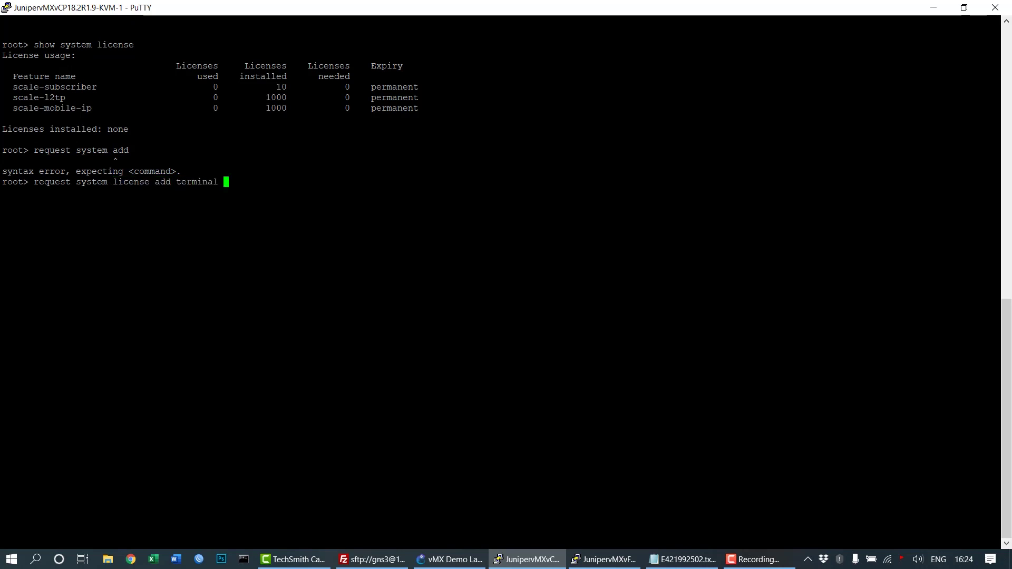
pyautogui.press('Return')
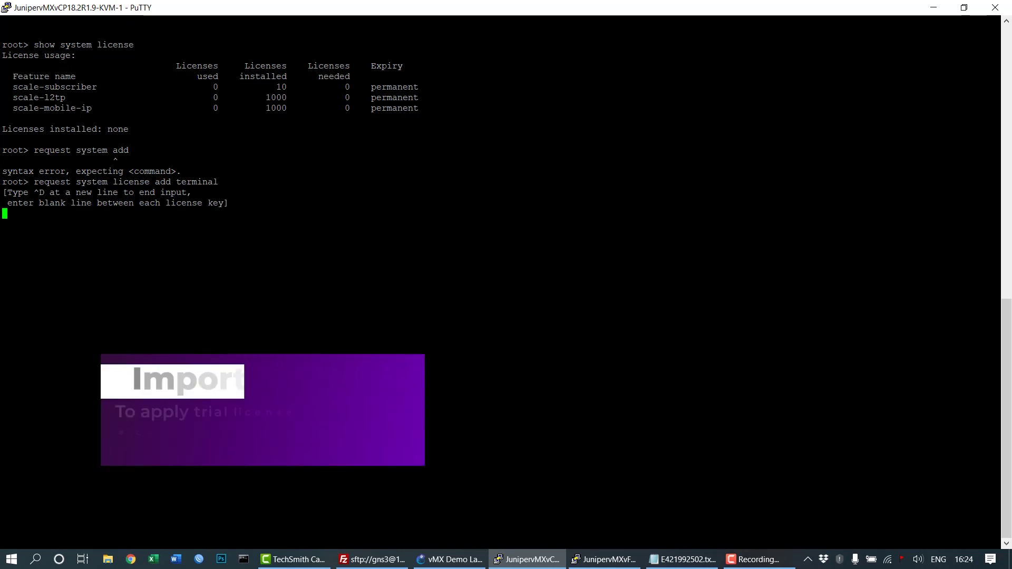
# Select the license key in Notepad; the empty first license entry installs nothing and is aborted.
pyautogui.click(684, 559)
pyautogui.hotkey('ctrl', 'a')
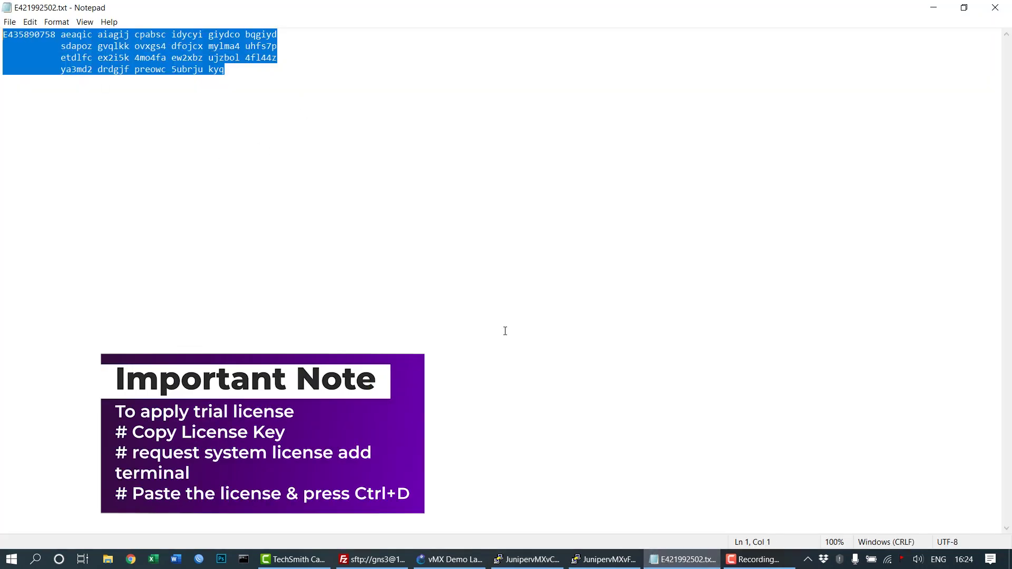
pyautogui.hotkey('alt', 'Tab')
pyautogui.hotkey('ctrl', 'd')
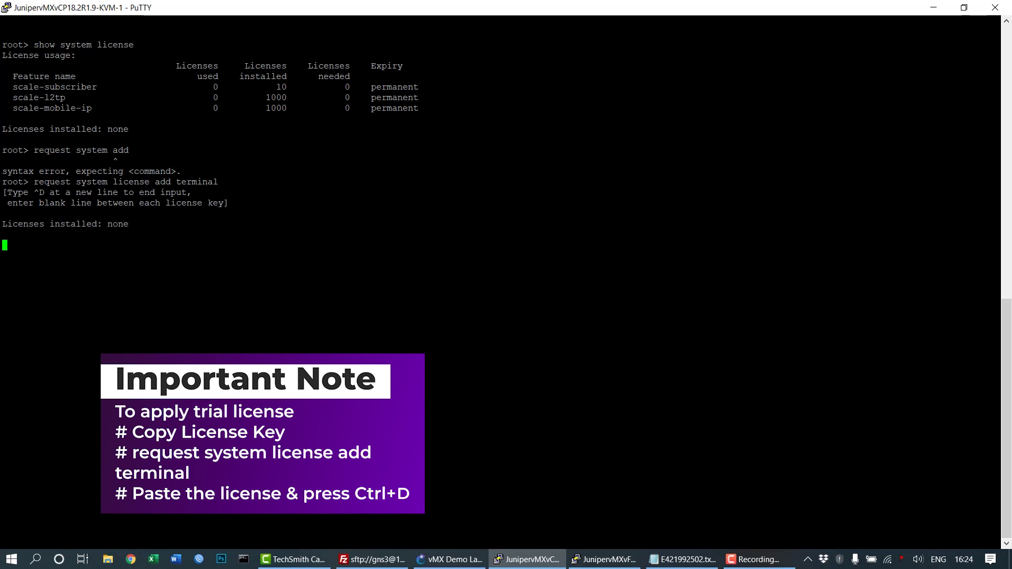
pyautogui.hotkey('ctrl', 'c')
# Rerun 'request system license add terminal', paste the copied trial key and finish input to install it.
pyautogui.press('Up')
pyautogui.press('Return')
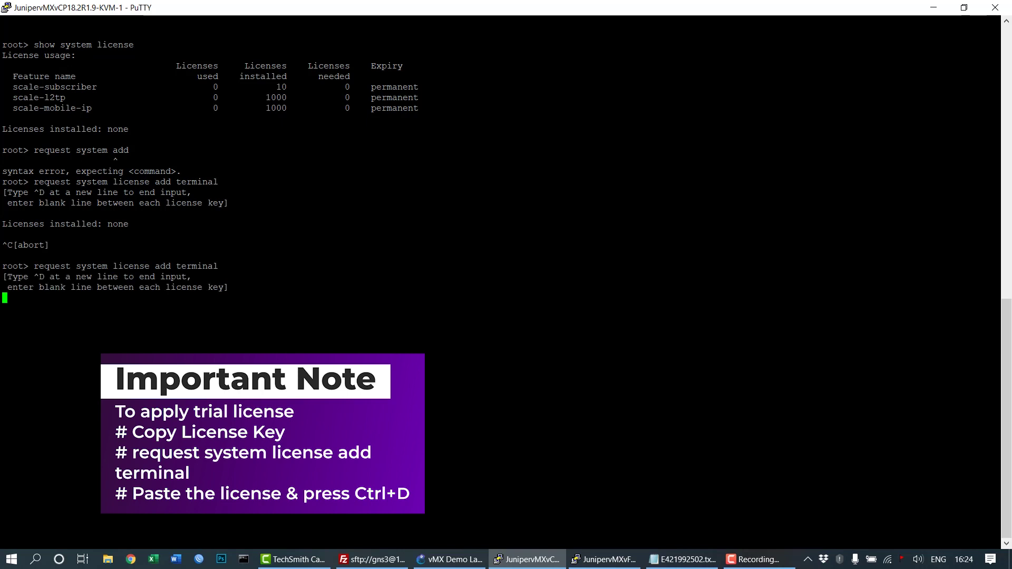
pyautogui.hotkey('alt', 'Tab')
pyautogui.hotkey('ctrl', 'c')
pyautogui.hotkey('alt', 'Tab')
pyautogui.press('shift+Insert')
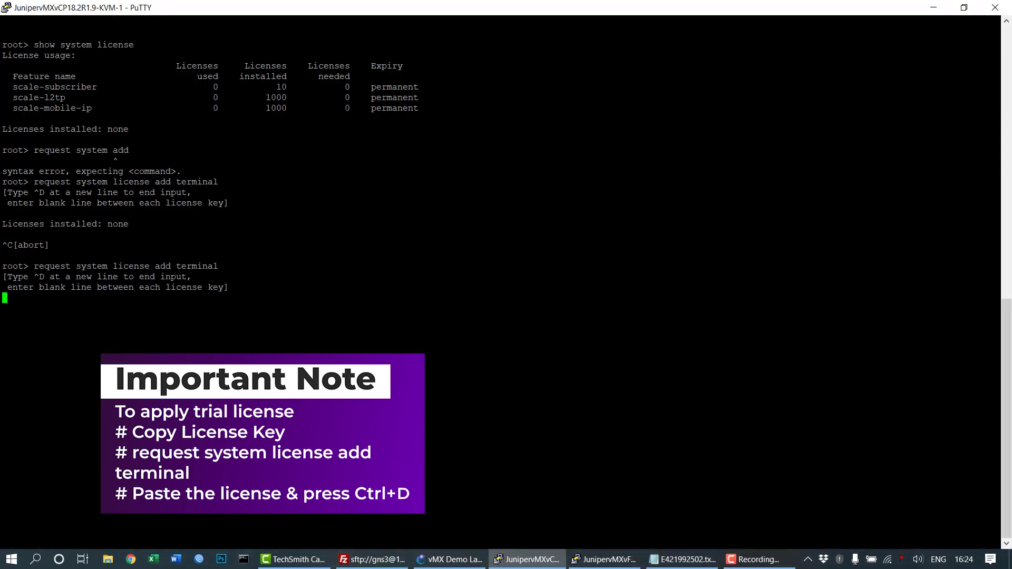
pyautogui.press('Return')
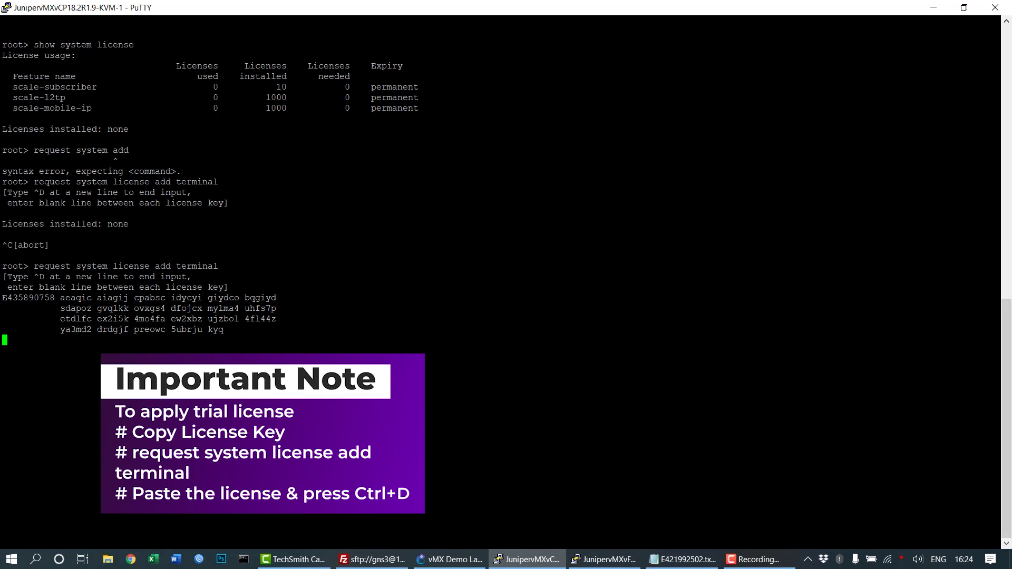
pyautogui.hotkey('ctrl', 'd')
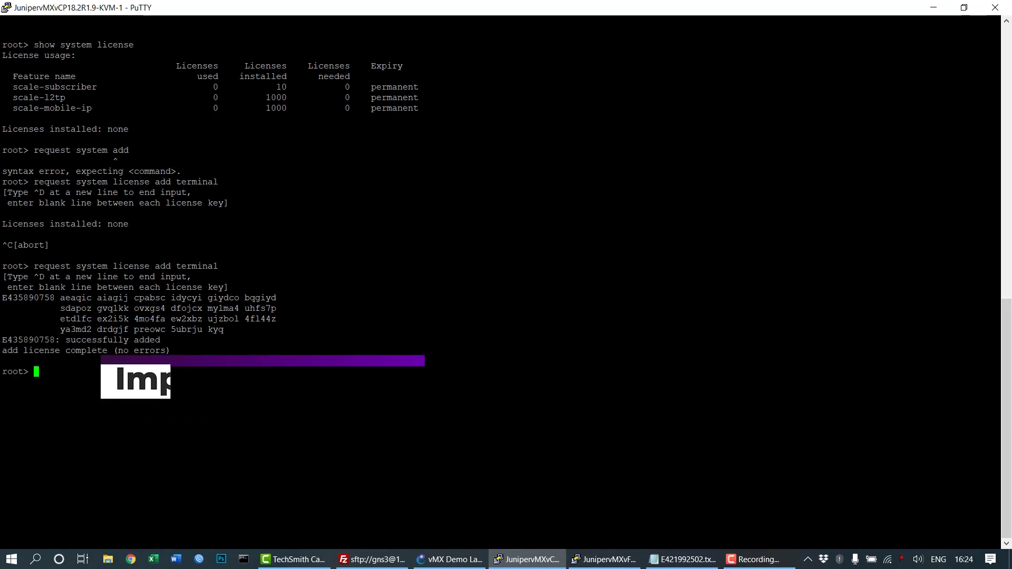
pyautogui.press('Return')
pyautogui.press('Return')
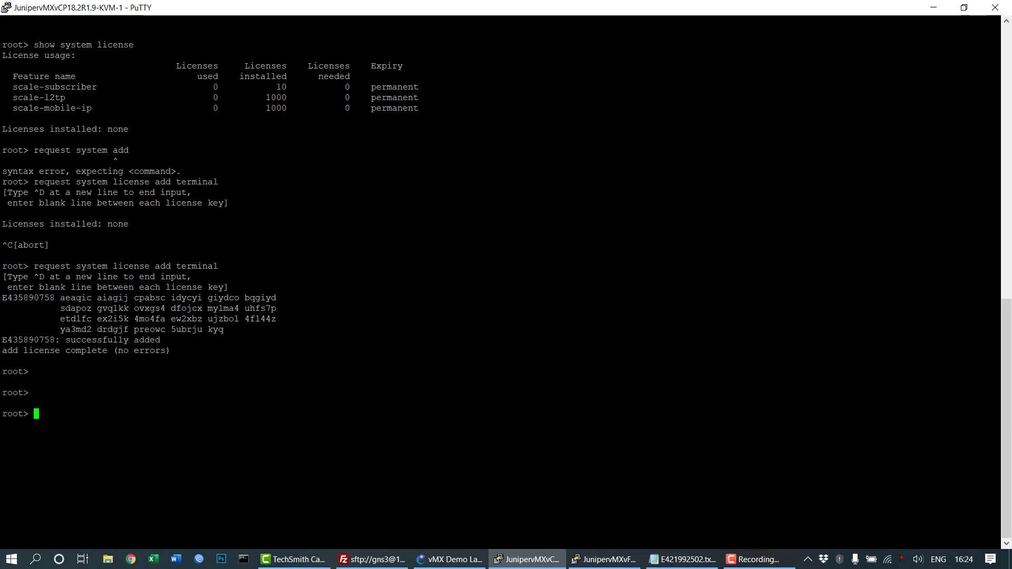
# Run 'show system license' on the vCP to list the installed licenses.
pyautogui.write('show lic')
pyautogui.press('Return')
pyautogui.press('Return')
pyautogui.write('show ')
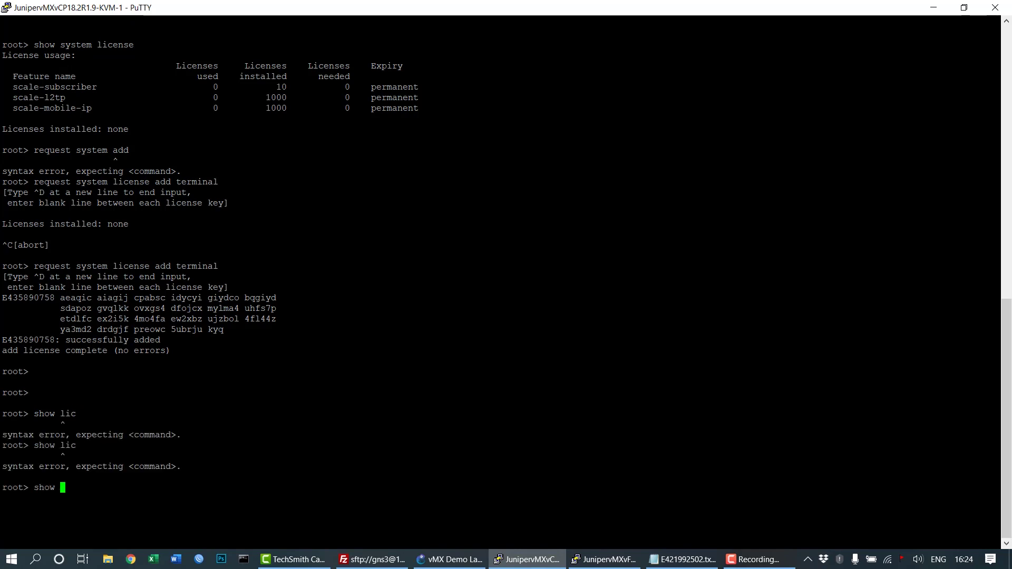
pyautogui.write('system license')
pyautogui.press('Return')
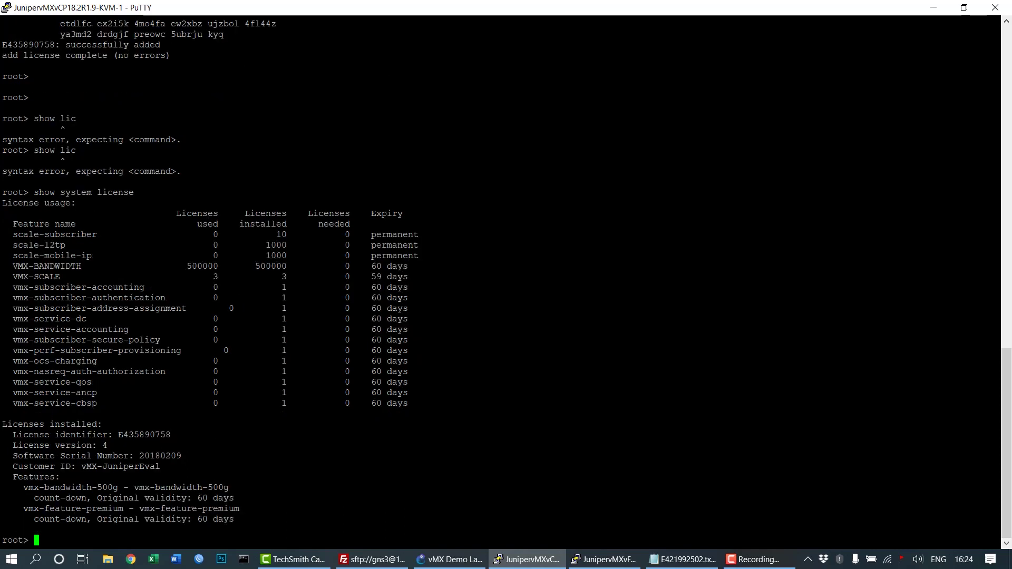
# Highlight the eval license details, the 60-day premium feature rows and the VMX-BANDWIDTH line.
pyautogui.moveTo(3, 424); pyautogui.dragTo(100, 510)
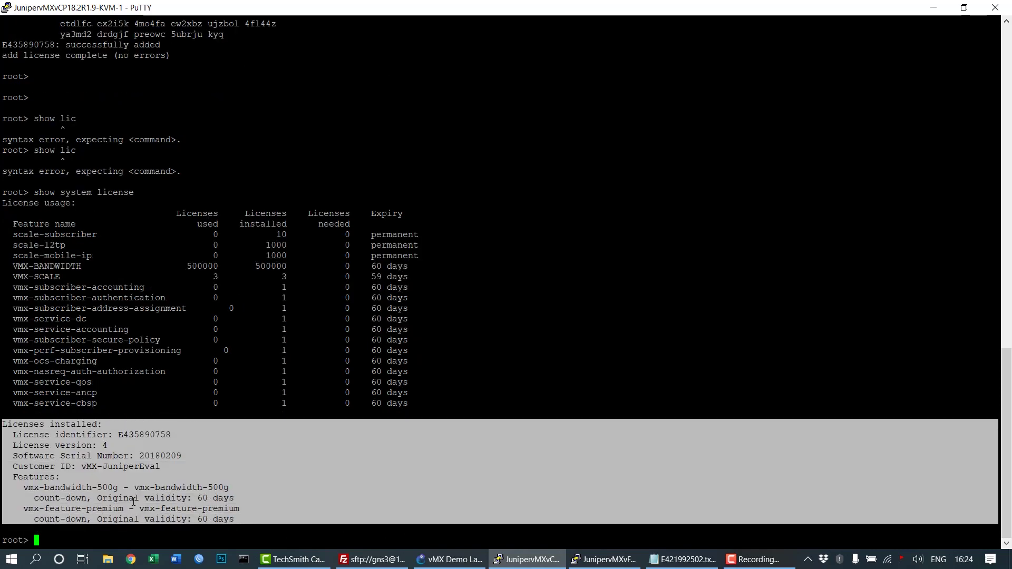
pyautogui.moveTo(366, 361); pyautogui.dragTo(451, 385)
pyautogui.click(451, 385)
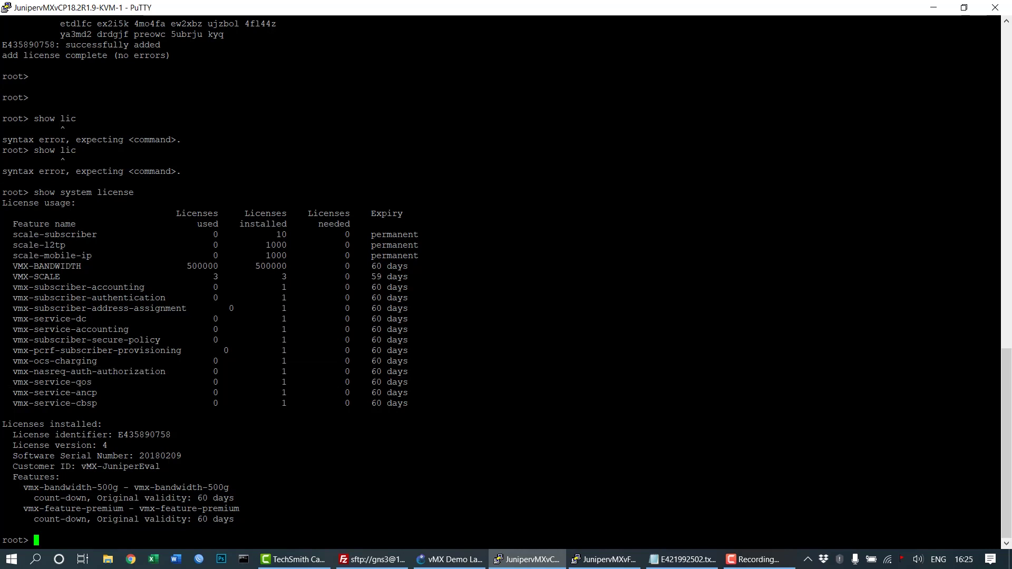
pyautogui.moveTo(991, 488); pyautogui.dragTo(3, 487)
pyautogui.click(2, 488)
pyautogui.press('Return')
pyautogui.press('Return')
pyautogui.press('Return')
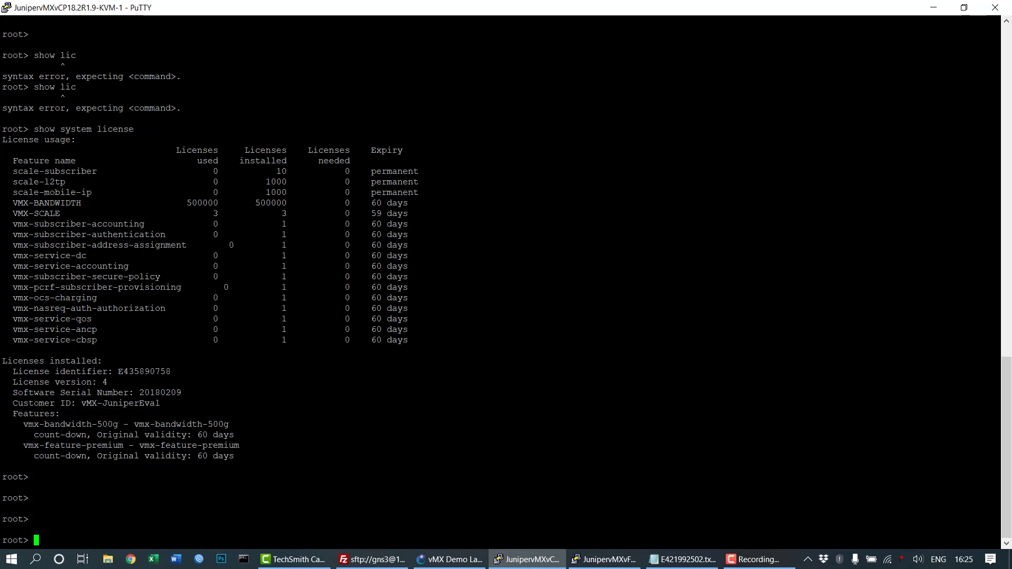